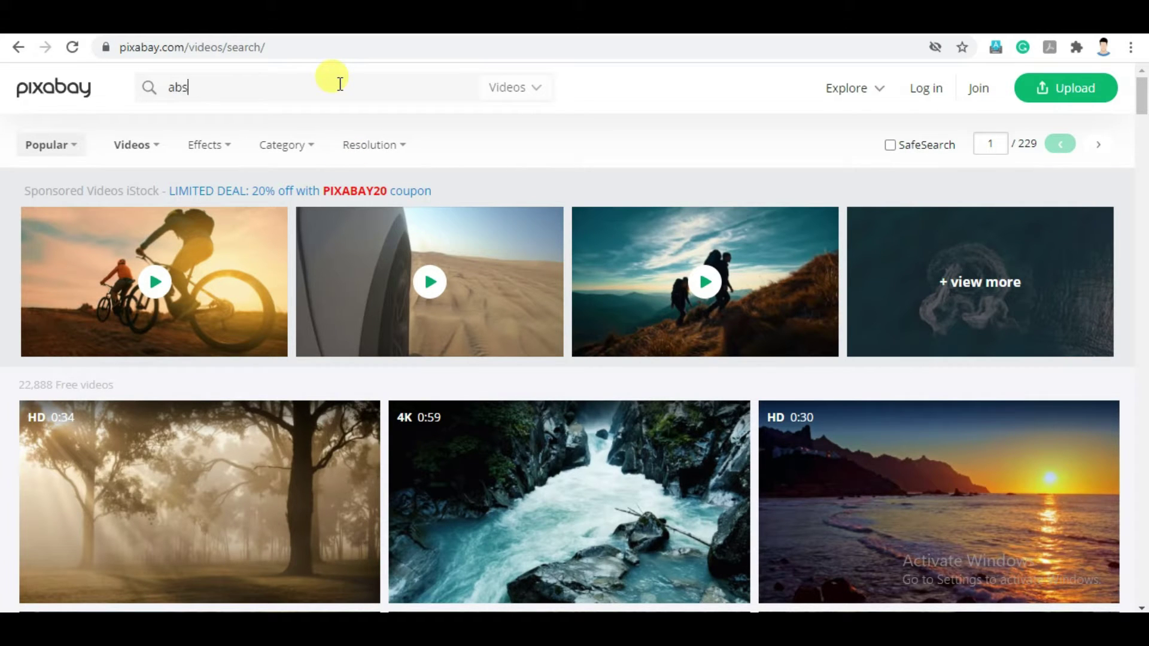
Step: Search Pixabay's free videos for "abstract" and browse the results
key(Return)
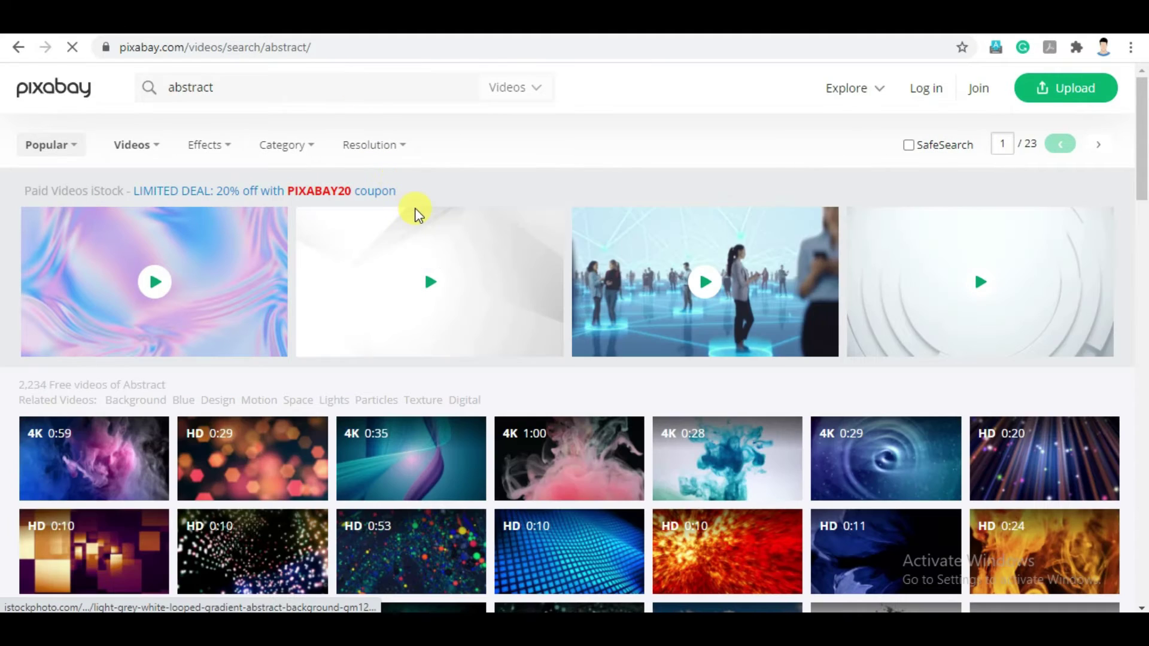
scroll(411, 212, down, 5)
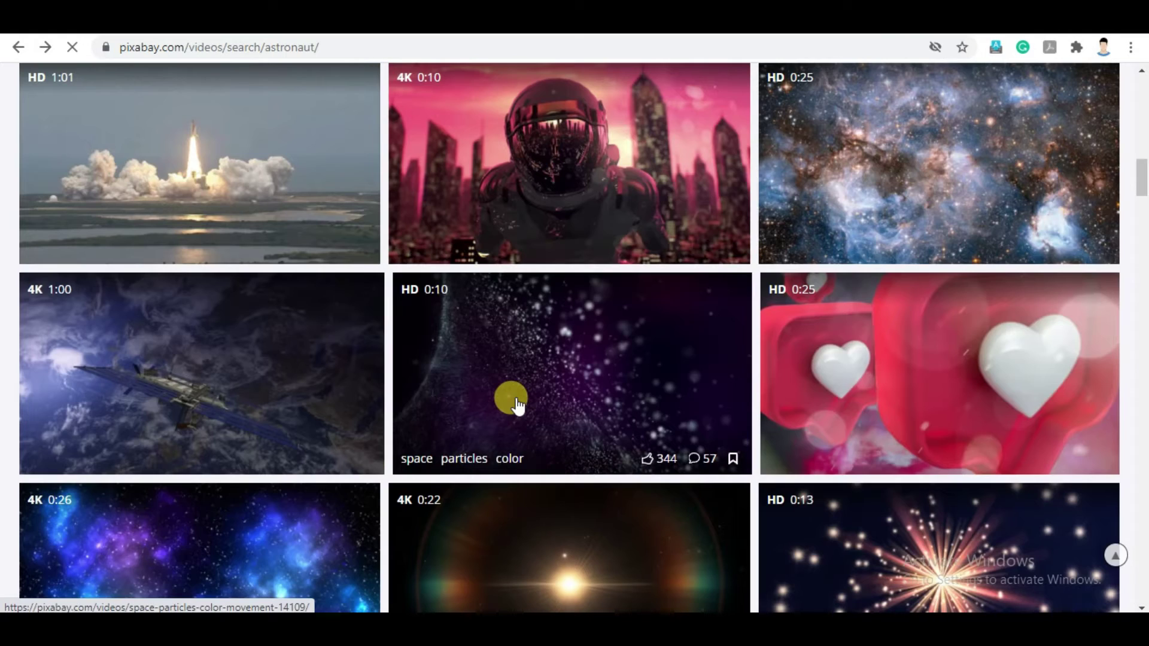
Step: Open the purple astronaut cave video from the astronaut search results and play its preview
scroll(516, 402, down, 1)
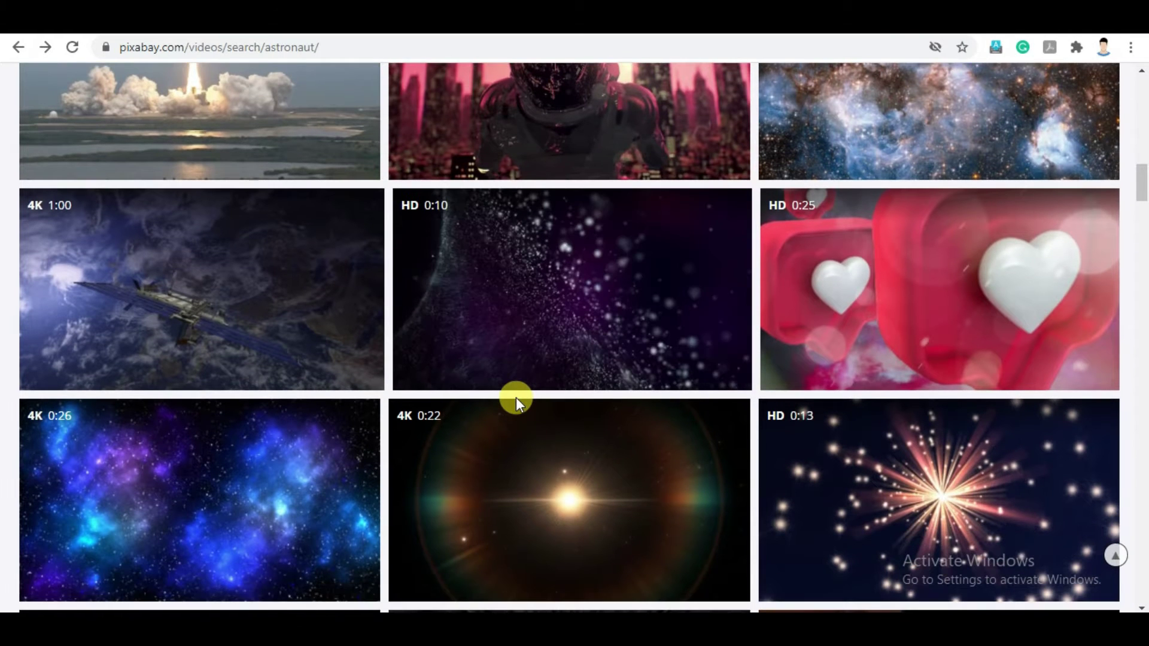
scroll(516, 402, down, 1)
scroll(515, 403, down, 2)
scroll(515, 398, down, 1)
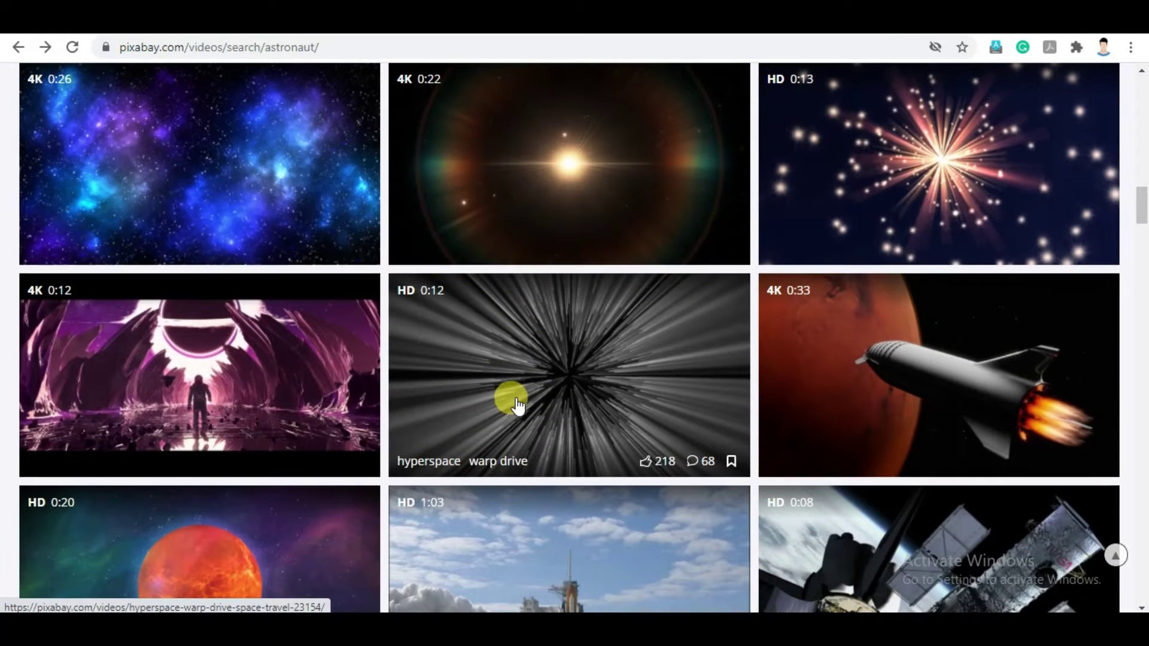
click(226, 390)
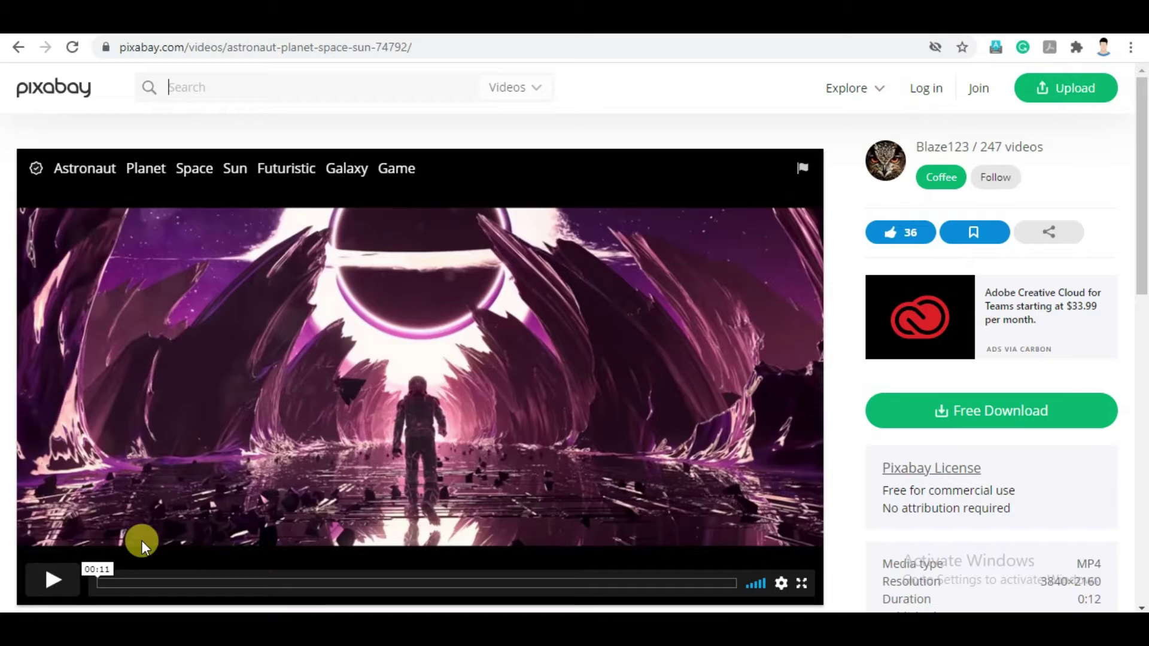
click(51, 580)
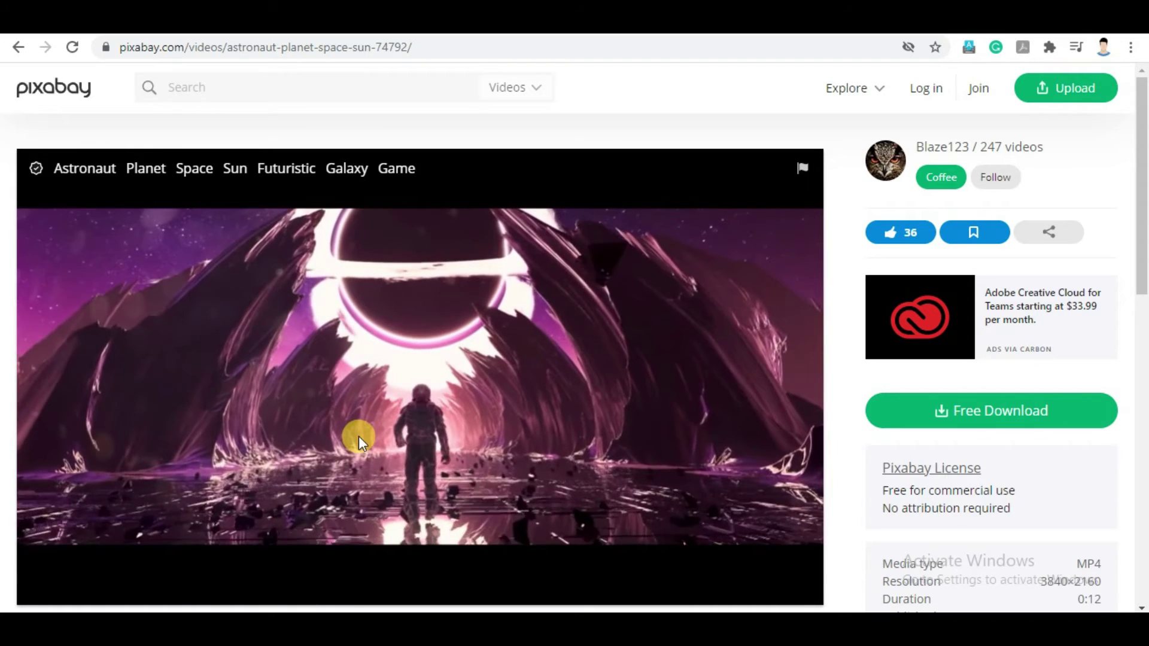
Step: Download the astronaut video as a 1920×1080 MP4
click(946, 412)
click(921, 481)
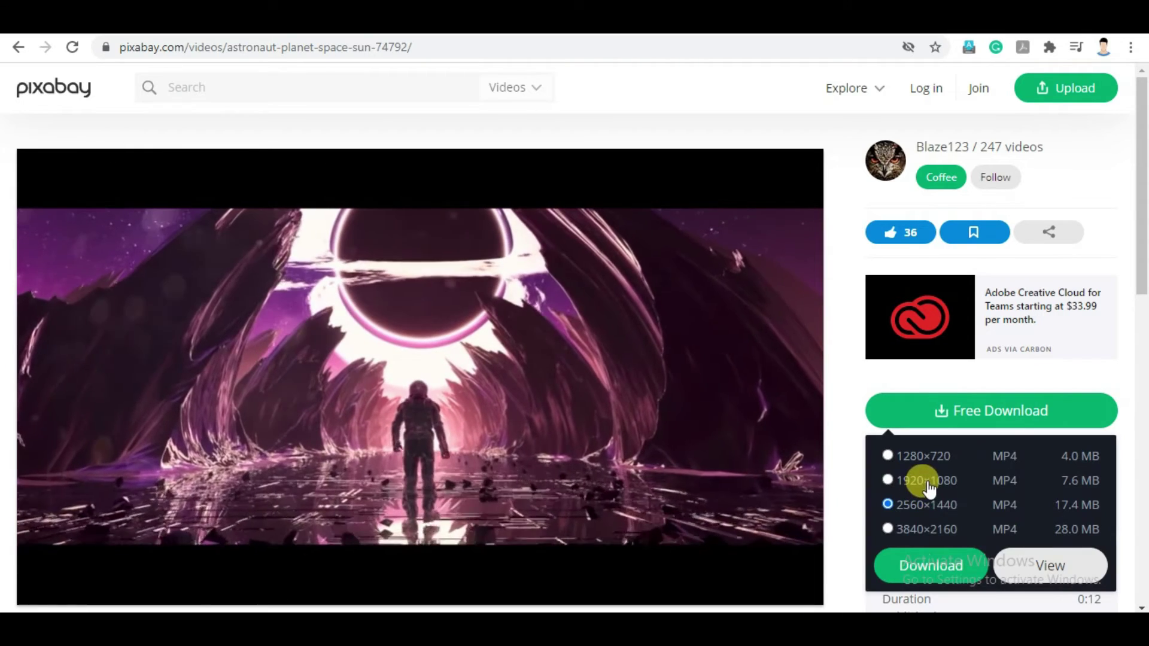
click(936, 561)
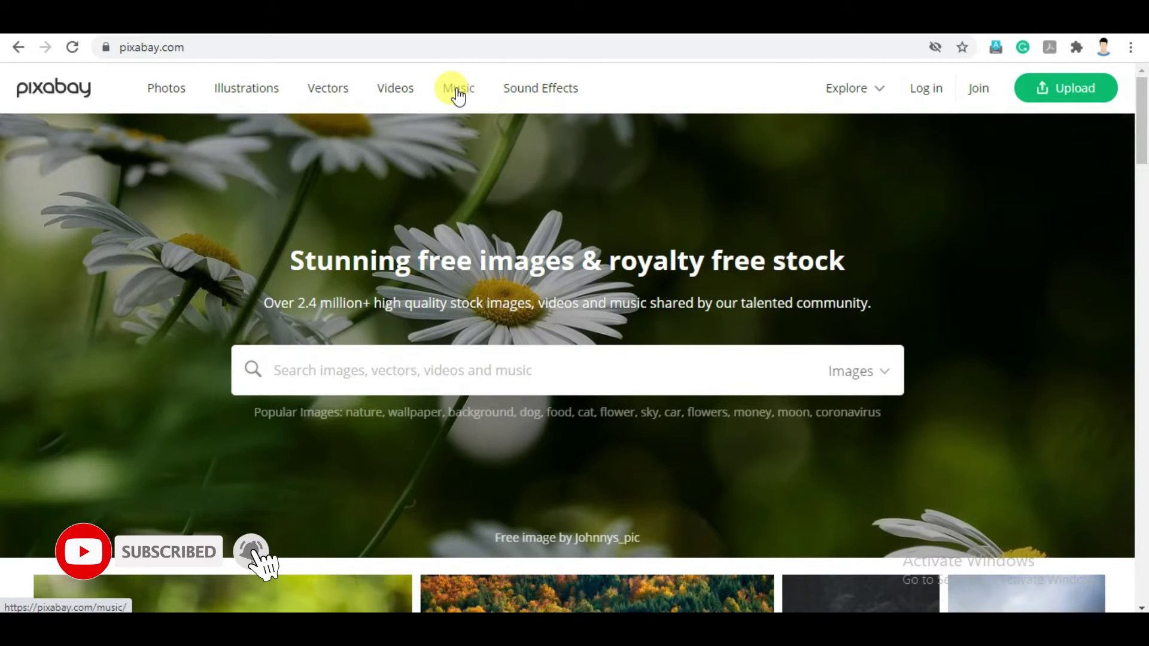
Step: Search Pixabay's royalty-free music for "space"
click(458, 93)
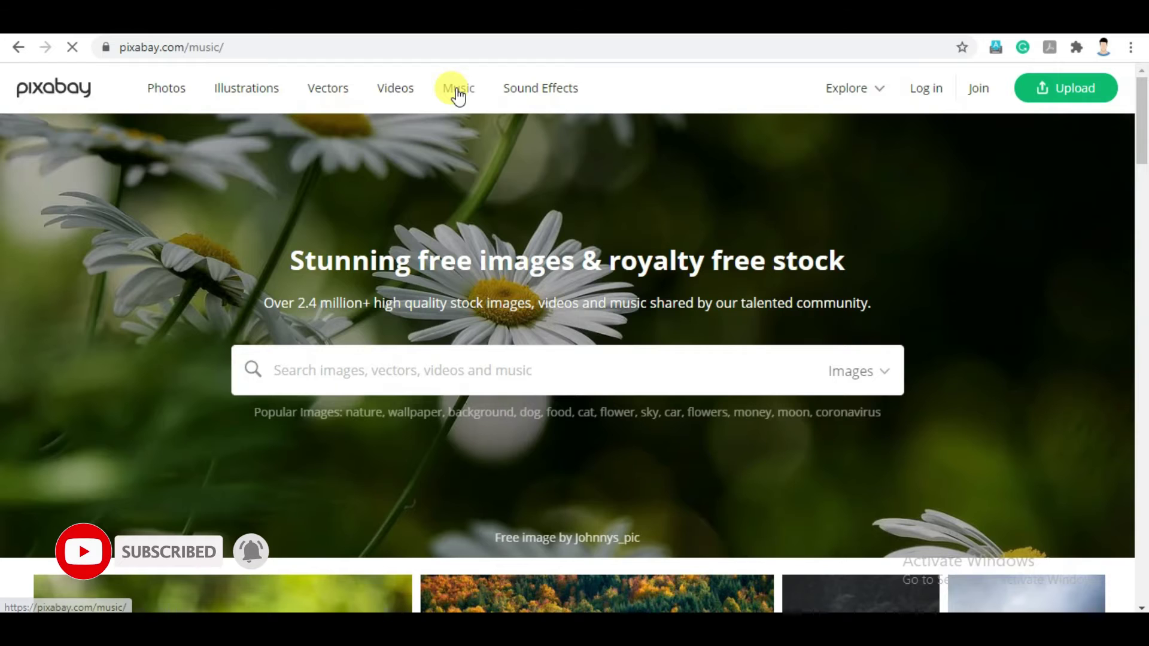
click(453, 259)
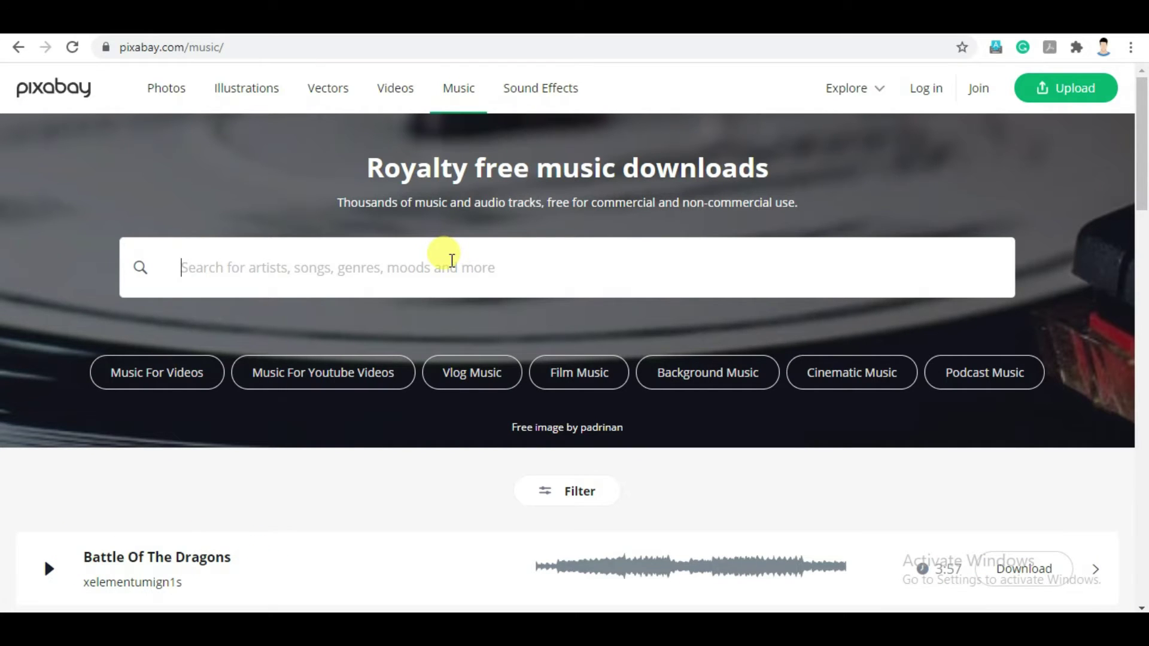
text(space)
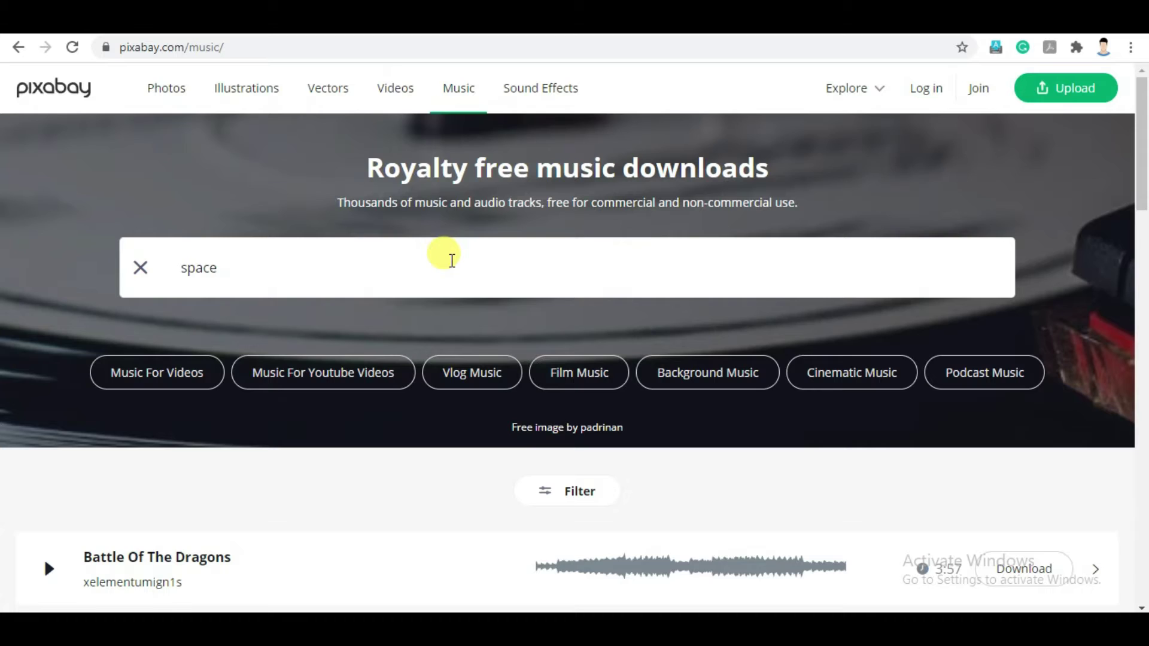
key(Return)
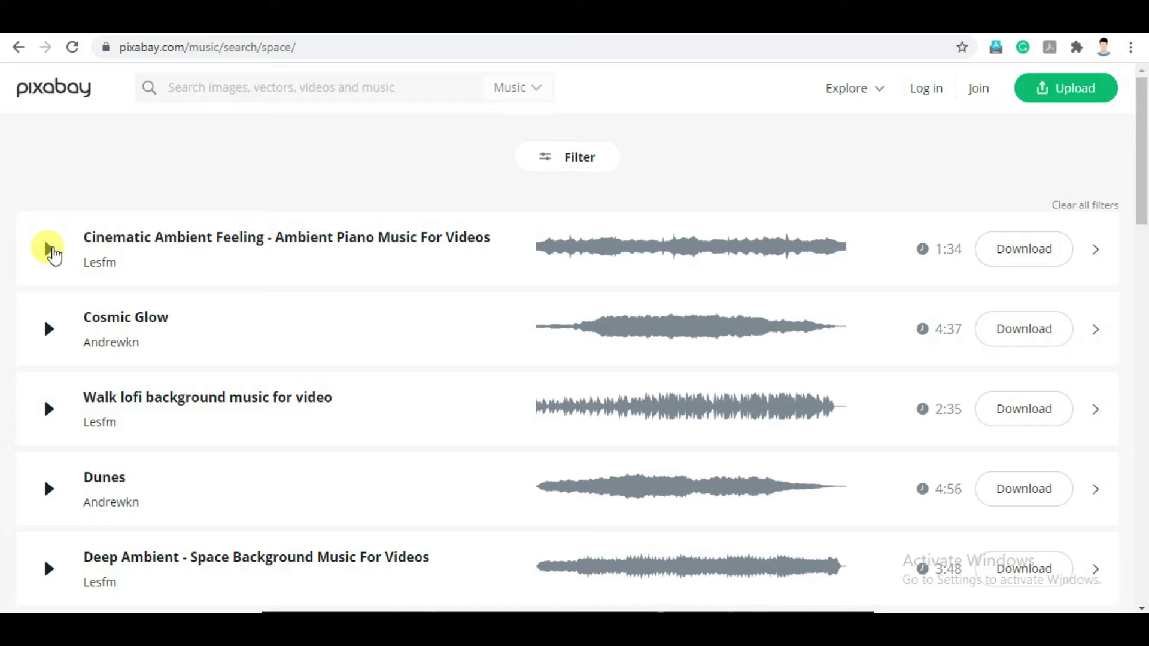
Step: Preview the track "Cinematic Ambient Feeling - Ambient Piano Music For Videos" and download it
click(50, 250)
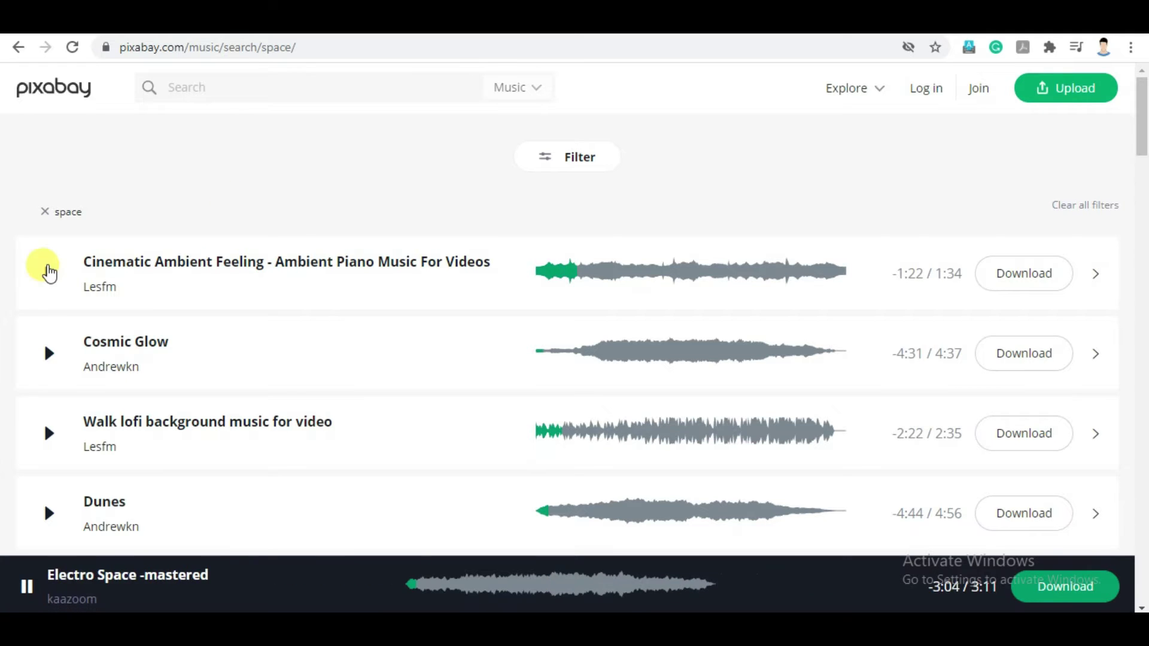
click(47, 273)
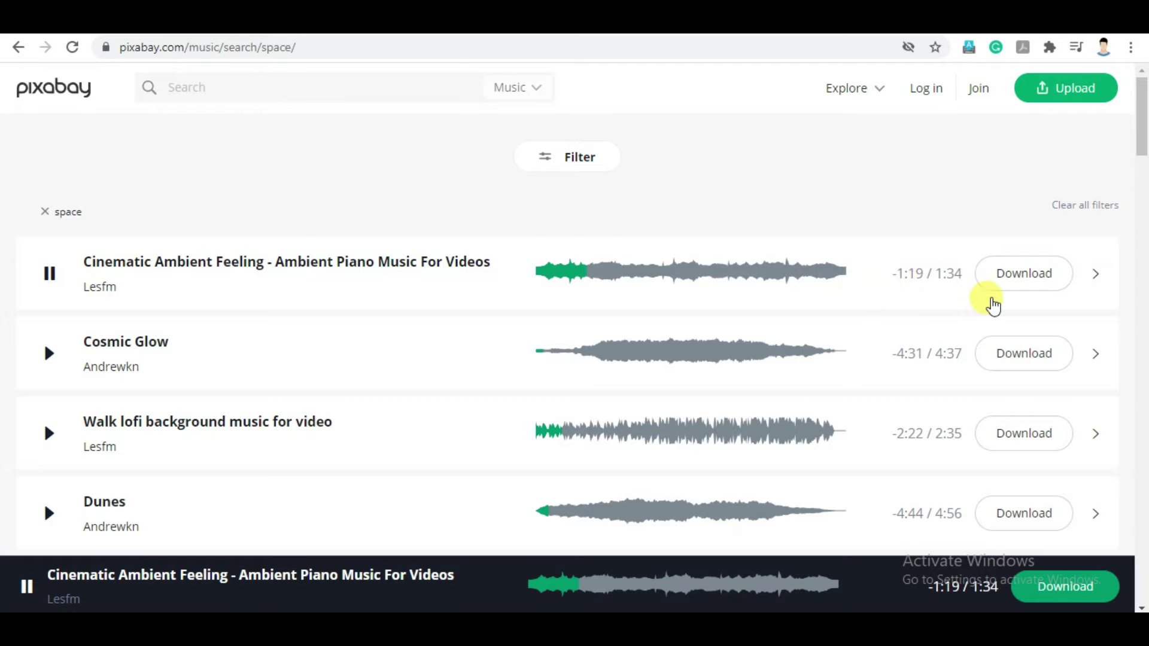
click(1010, 287)
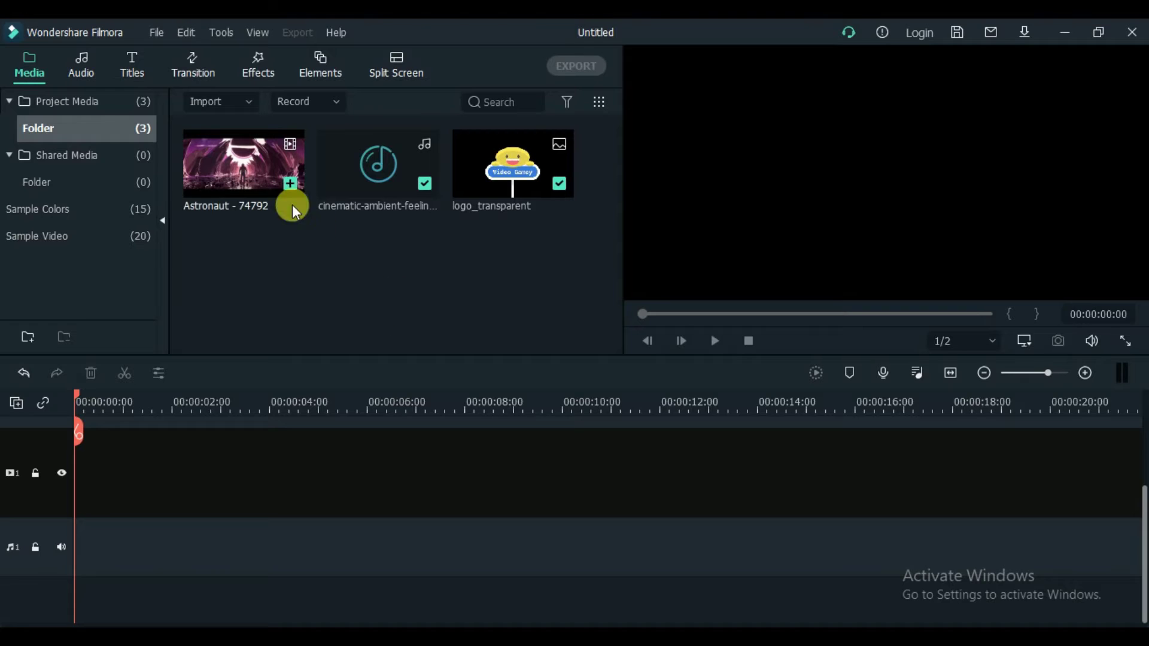
Step: In Filmora, place the Astronaut - 74792 clip at the start of video track 1, keeping the project settings of 1920 x 1080 25fps
drag(250, 167, 73, 473)
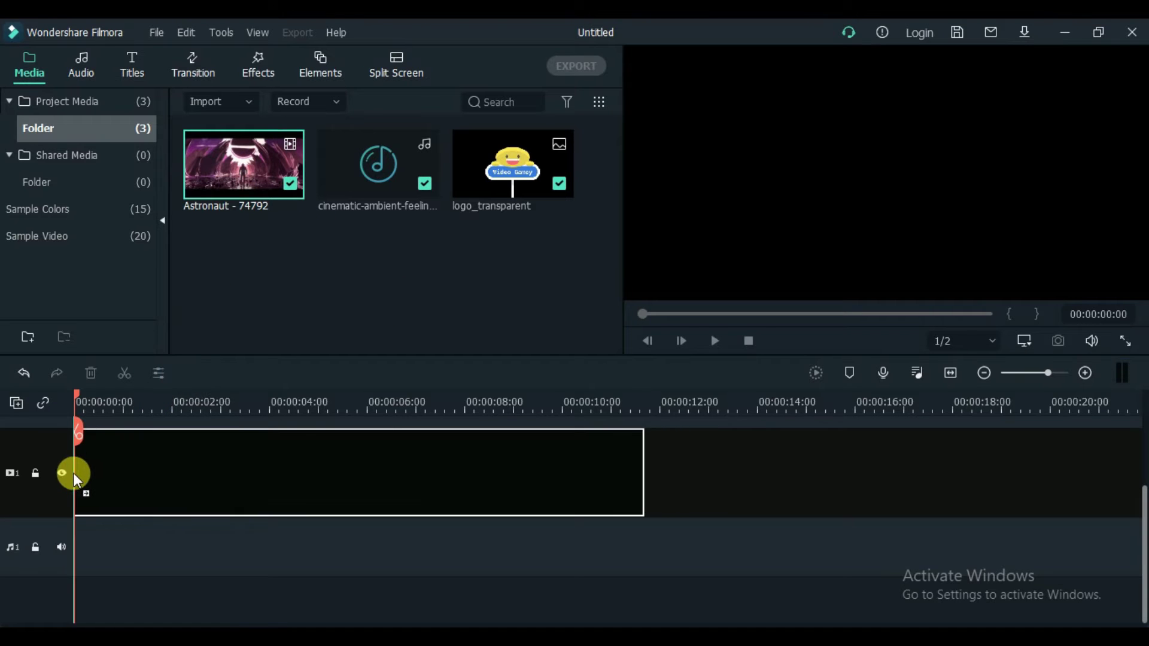
drag(381, 434, 382, 434)
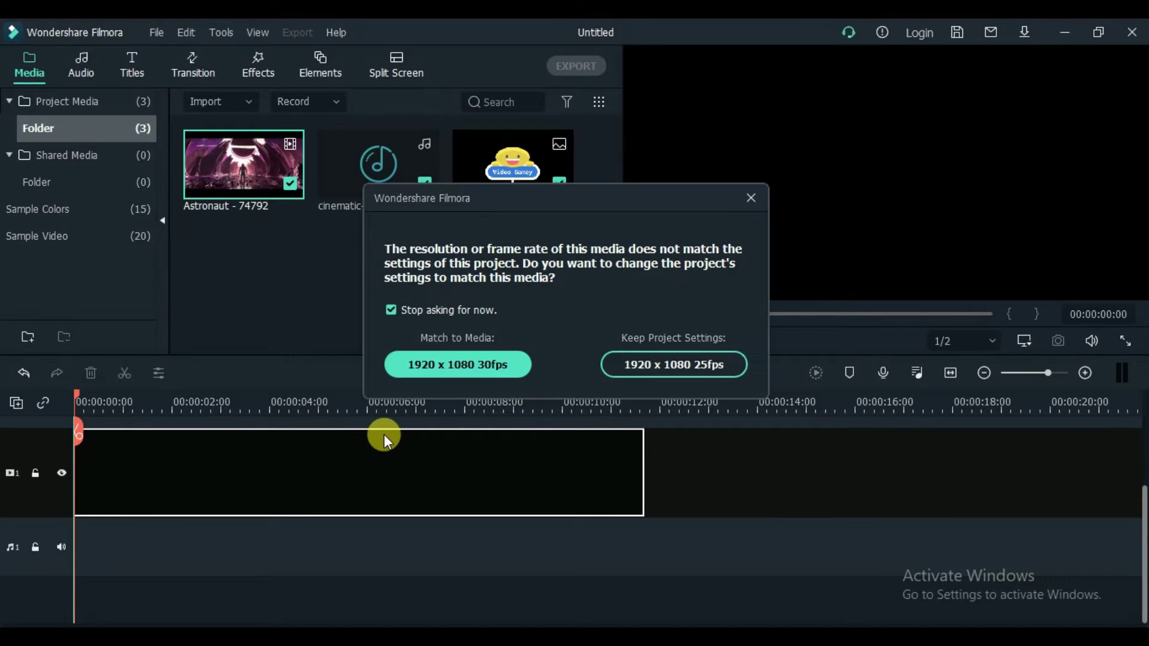
click(662, 362)
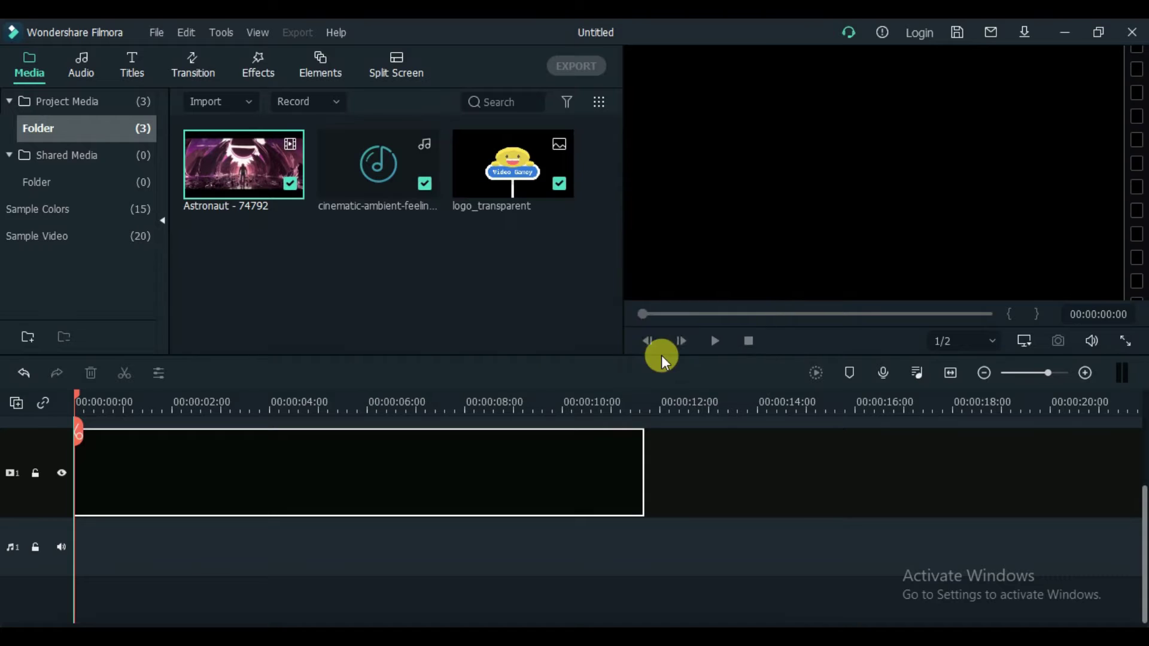
Step: Add the cinematic-ambient-feeling music at the start of audio track 1 and trim its end to match the astronaut clip
drag(410, 157, 82, 531)
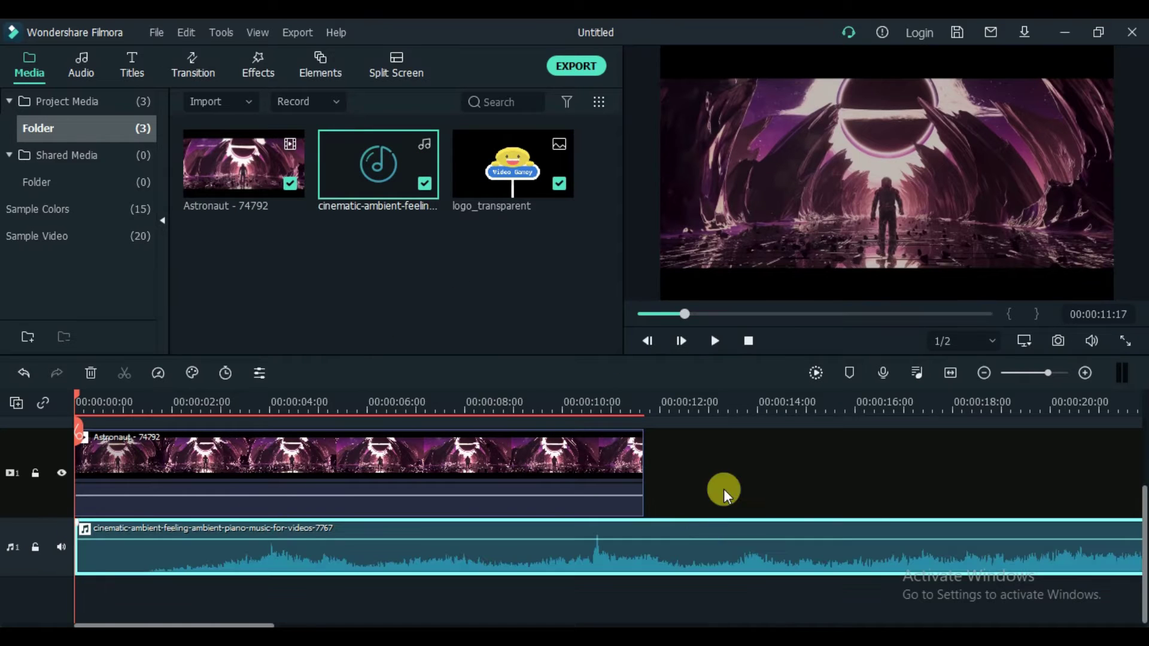
click(984, 372)
click(985, 373)
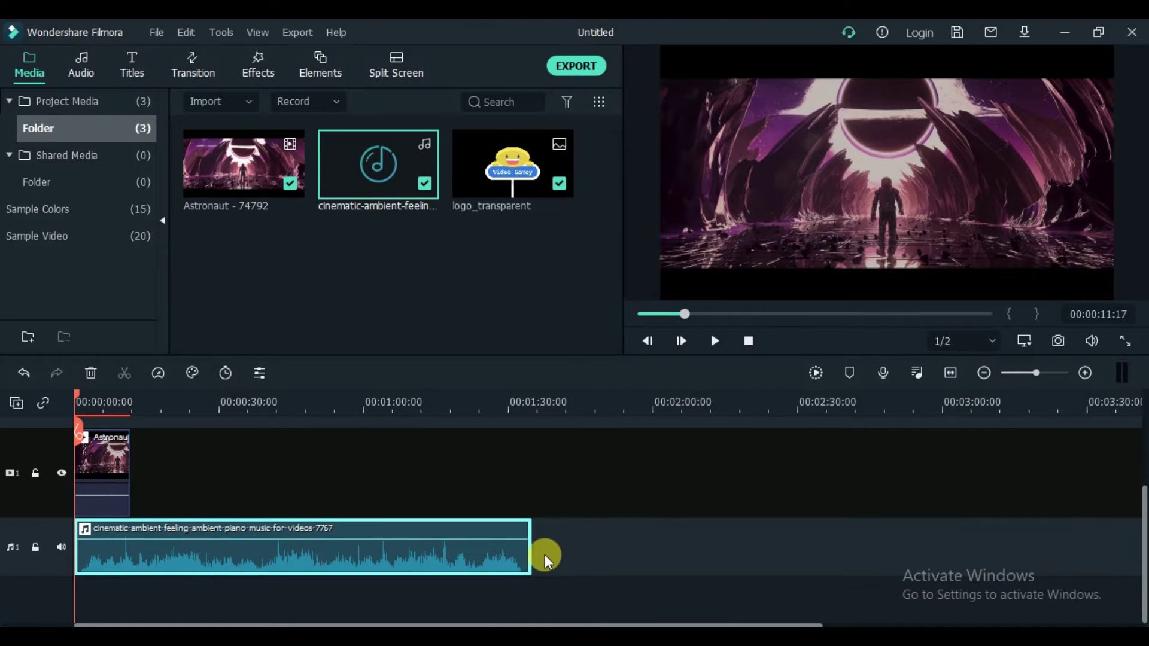
drag(529, 548, 128, 533)
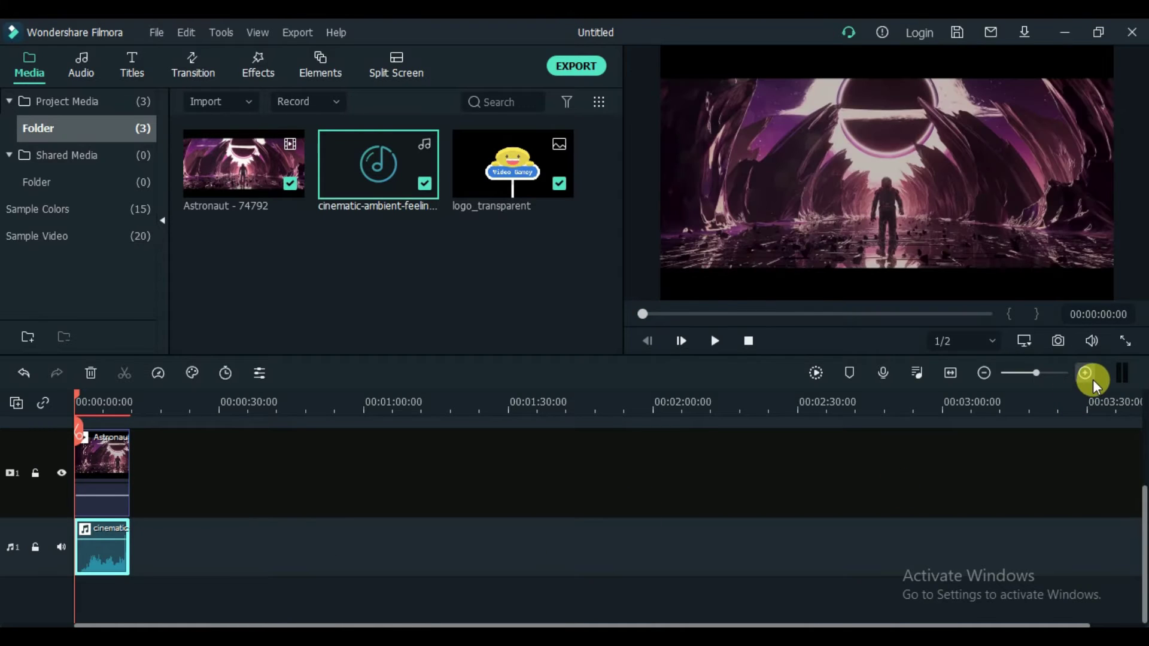
click(1087, 374)
click(1087, 374)
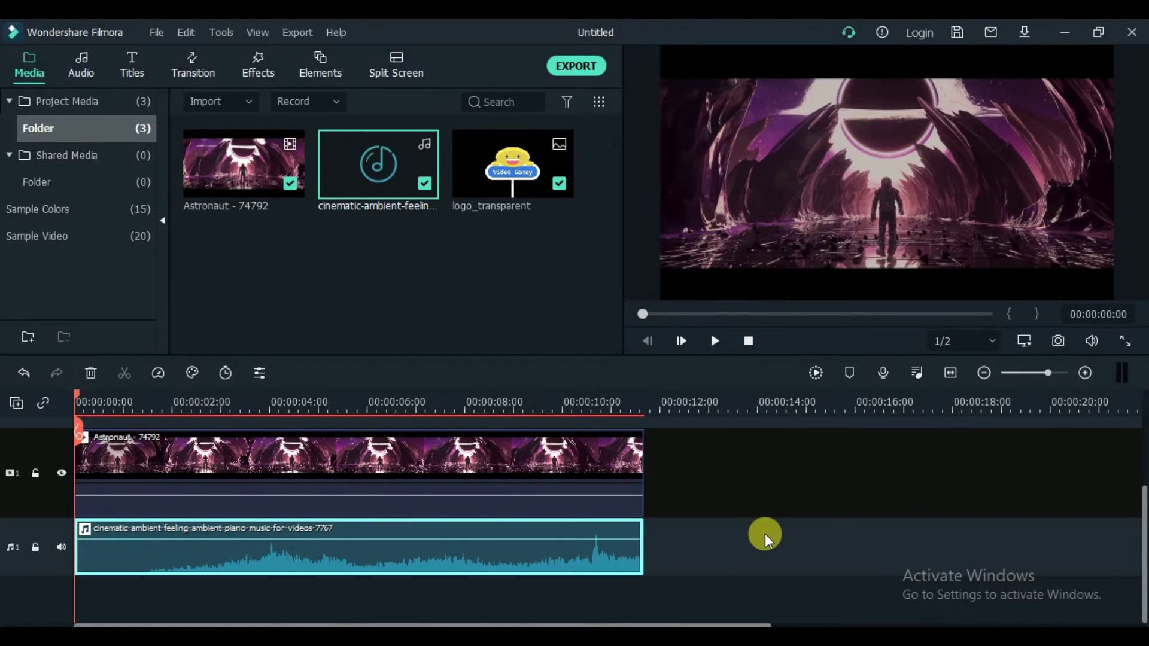
Step: Place the logo_transparent image at the start of video track 2 and extend it to the end of the astronaut clip
scroll(745, 518, up, 1)
scroll(738, 490, up, 1)
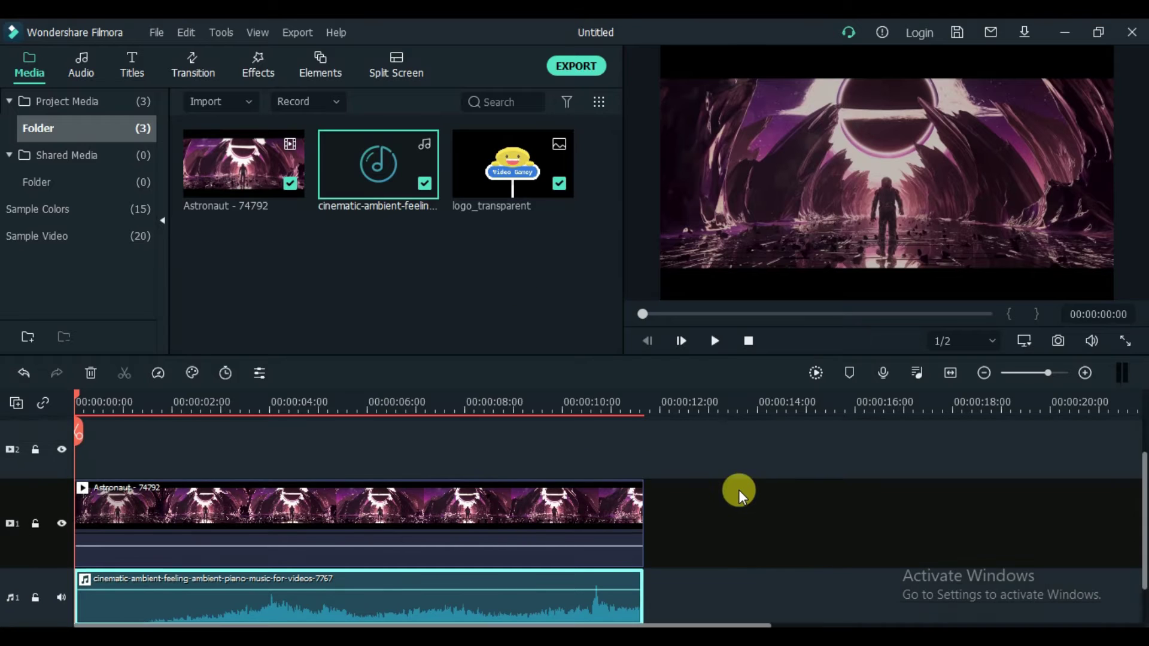
drag(529, 178, 66, 455)
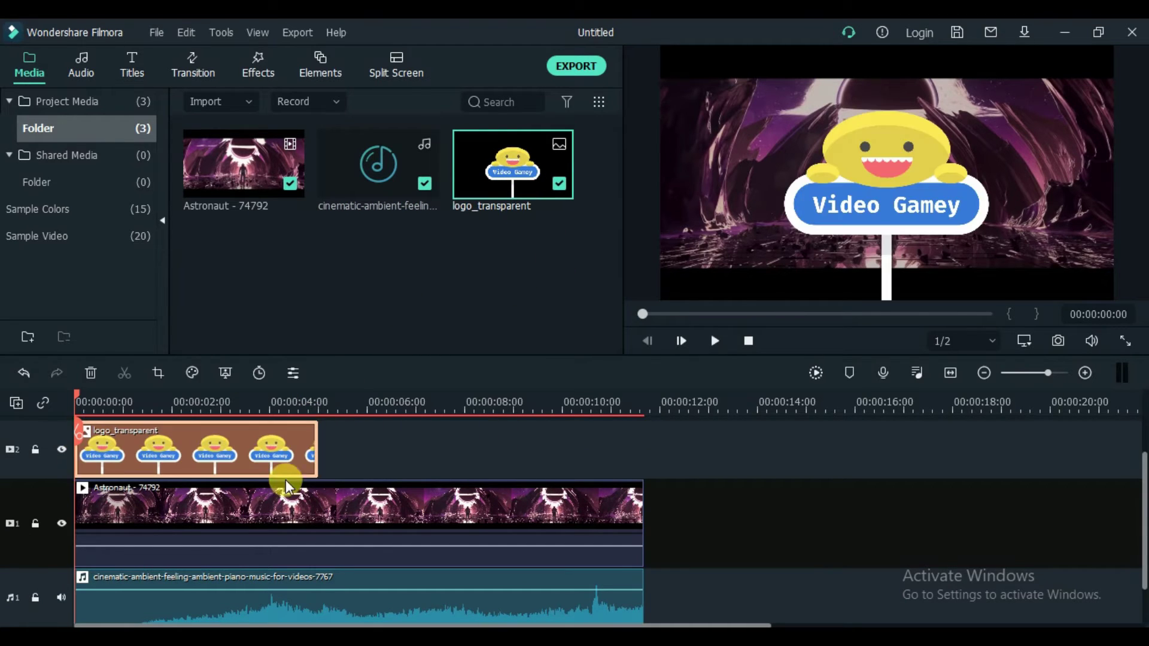
drag(316, 455, 644, 459)
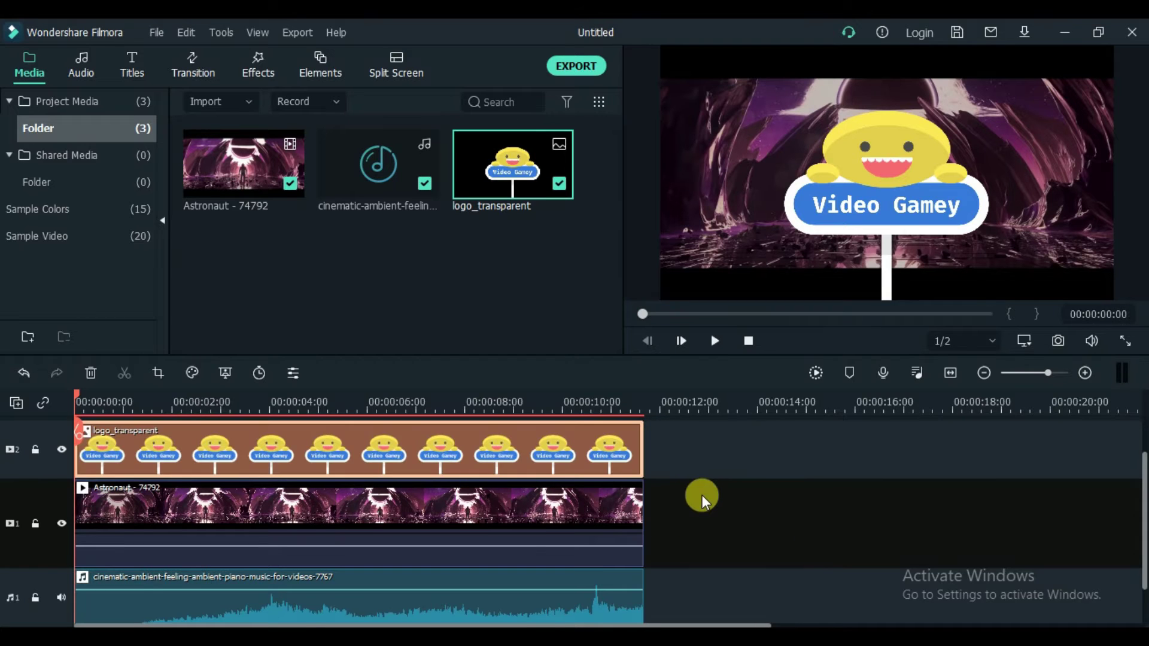
Step: Shrink the Video Gamey logo to less than half its size and centre it in the video frame
scroll(701, 498, down, 1)
scroll(701, 498, up, 3)
click(883, 214)
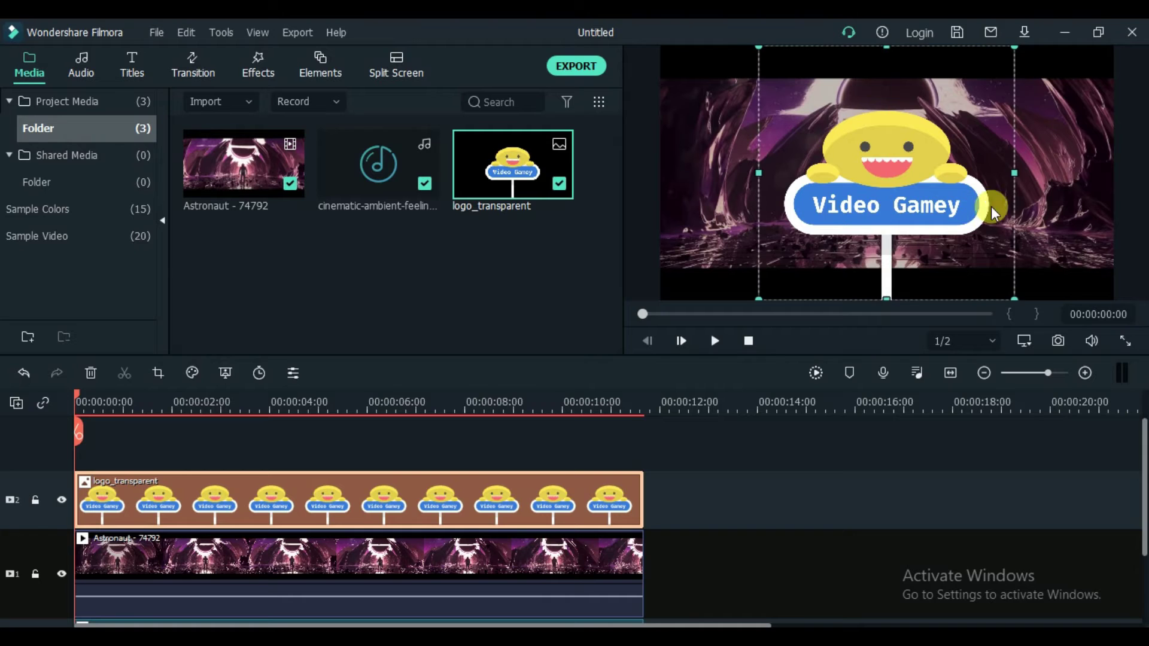
drag(1015, 49, 833, 202)
drag(826, 244, 888, 174)
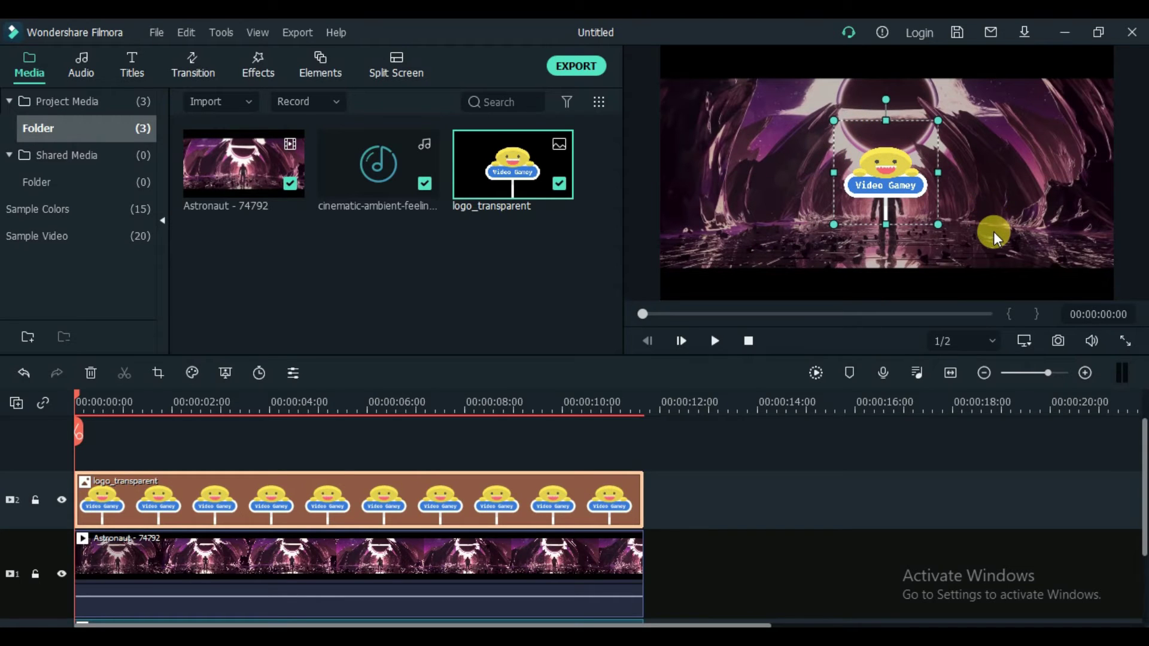
click(751, 495)
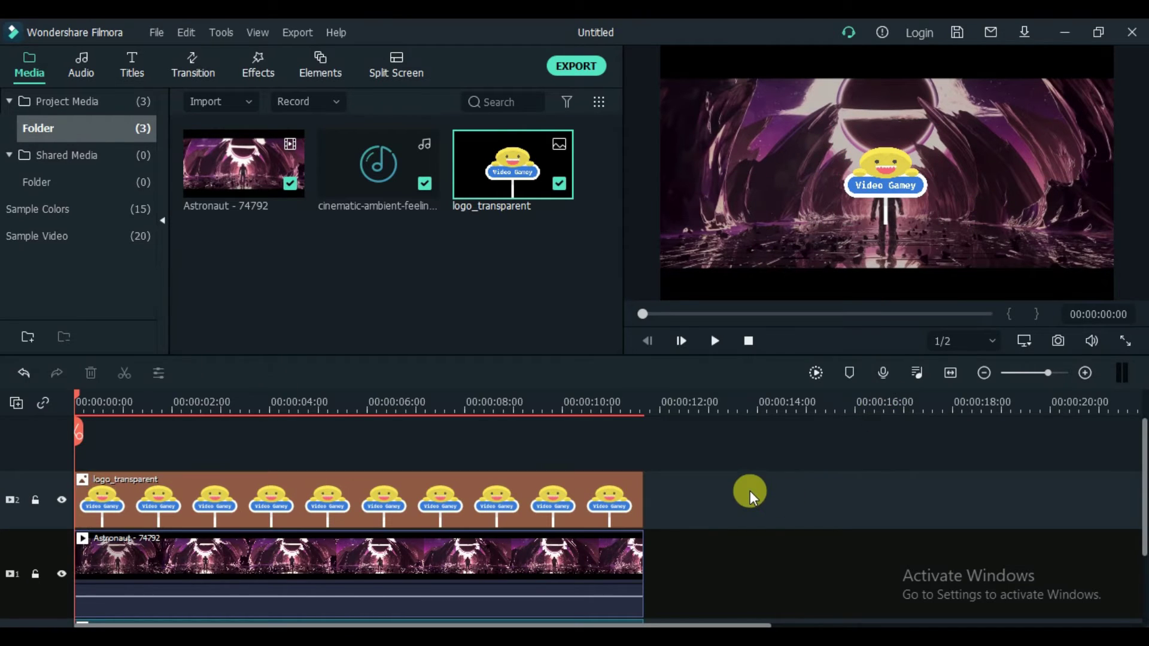
Step: Give the cinematic-ambient-feeling music on audio track 1 a fade out of about 2.04 s
scroll(749, 491, down, 3)
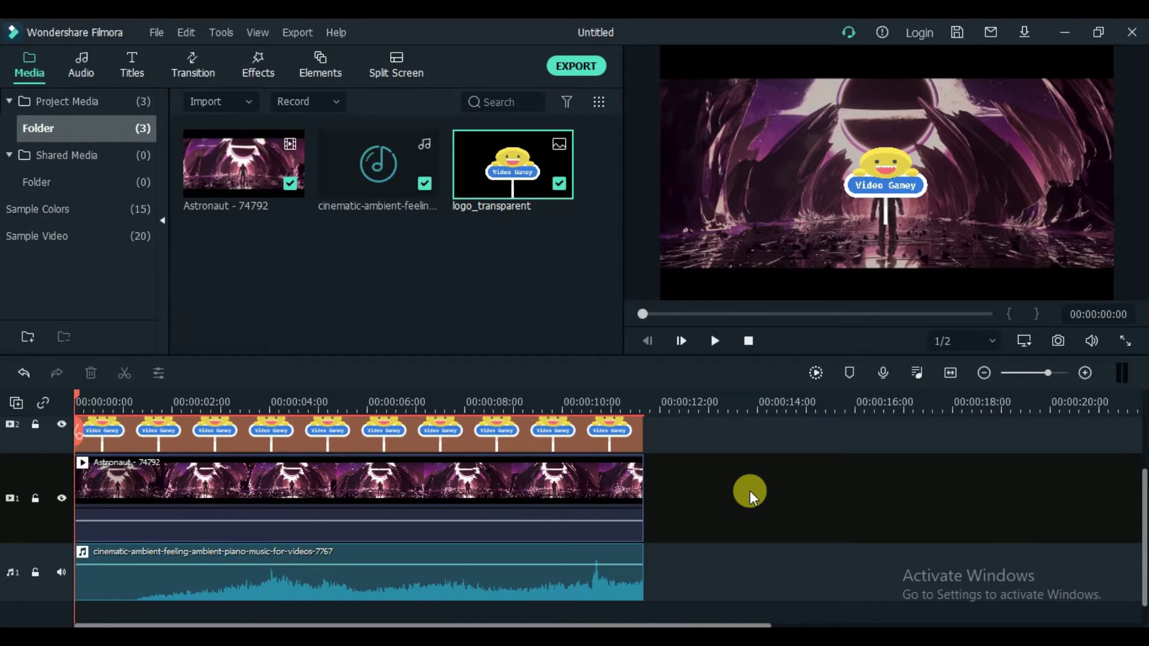
scroll(749, 491, up, 3)
scroll(749, 491, down, 3)
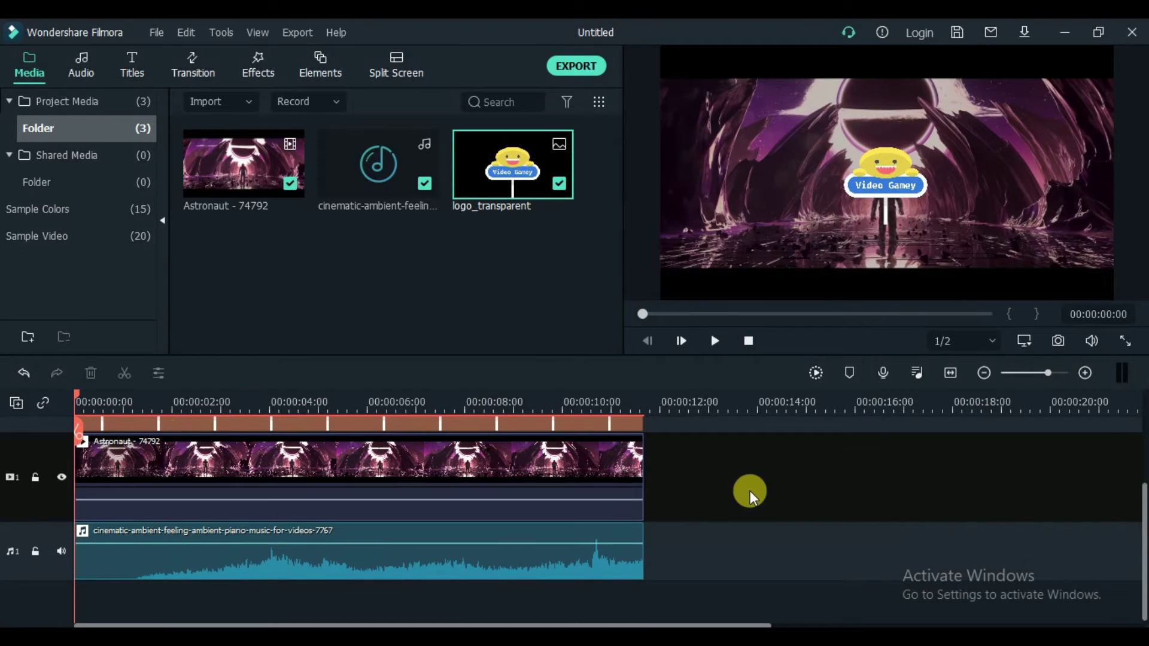
click(614, 520)
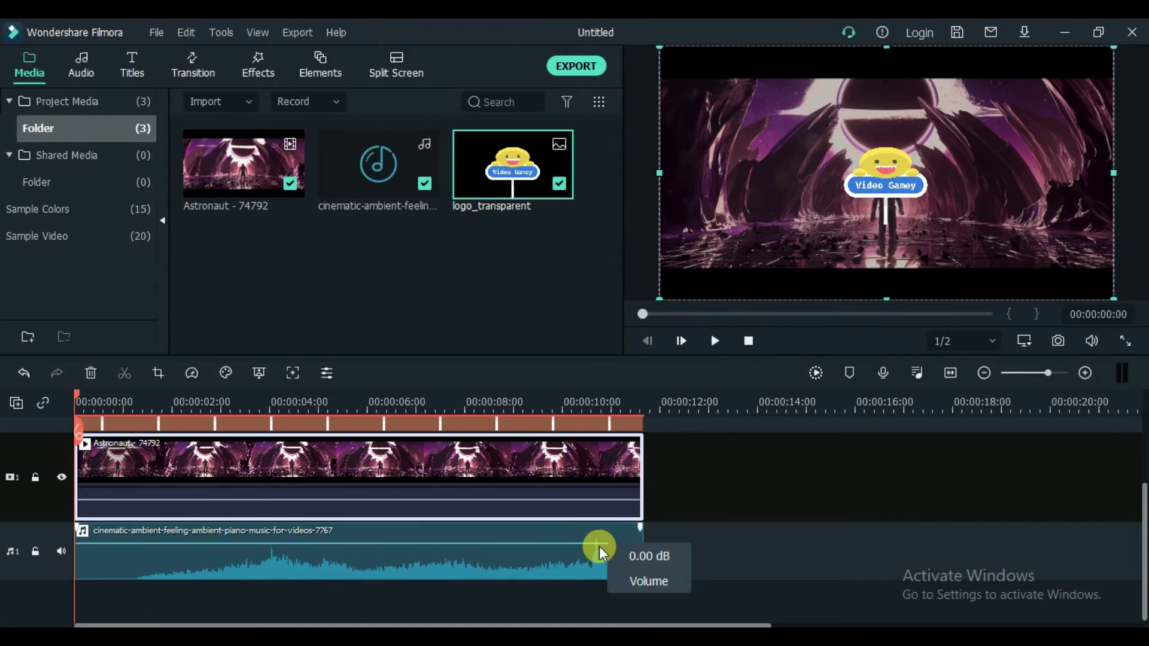
click(550, 551)
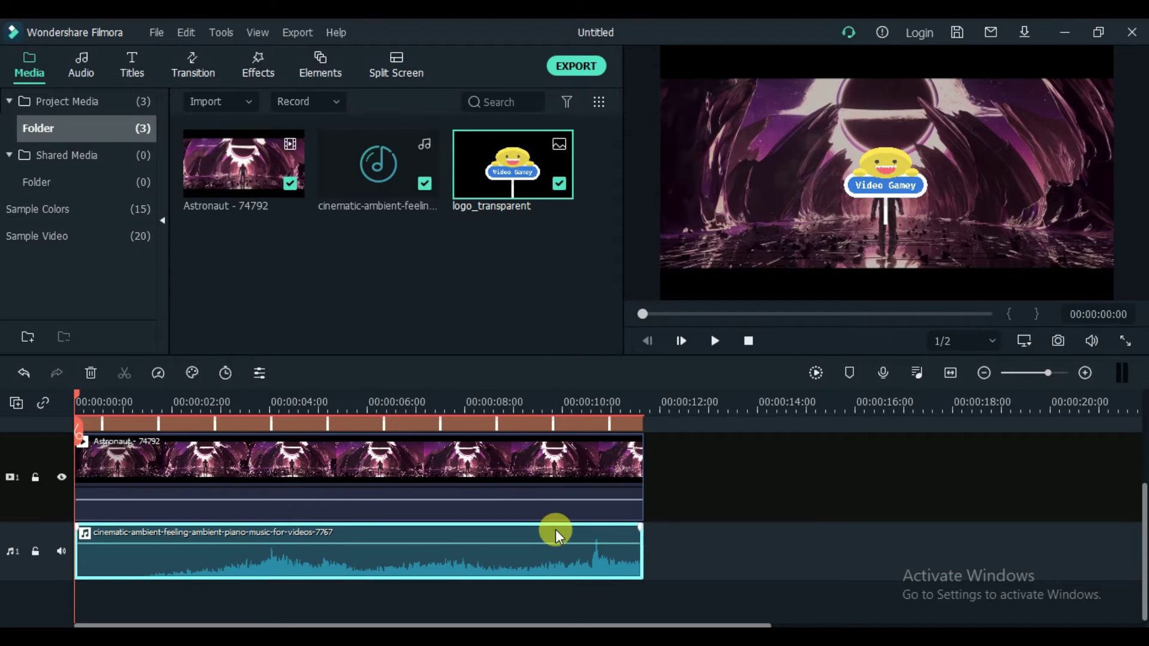
right_click(556, 529)
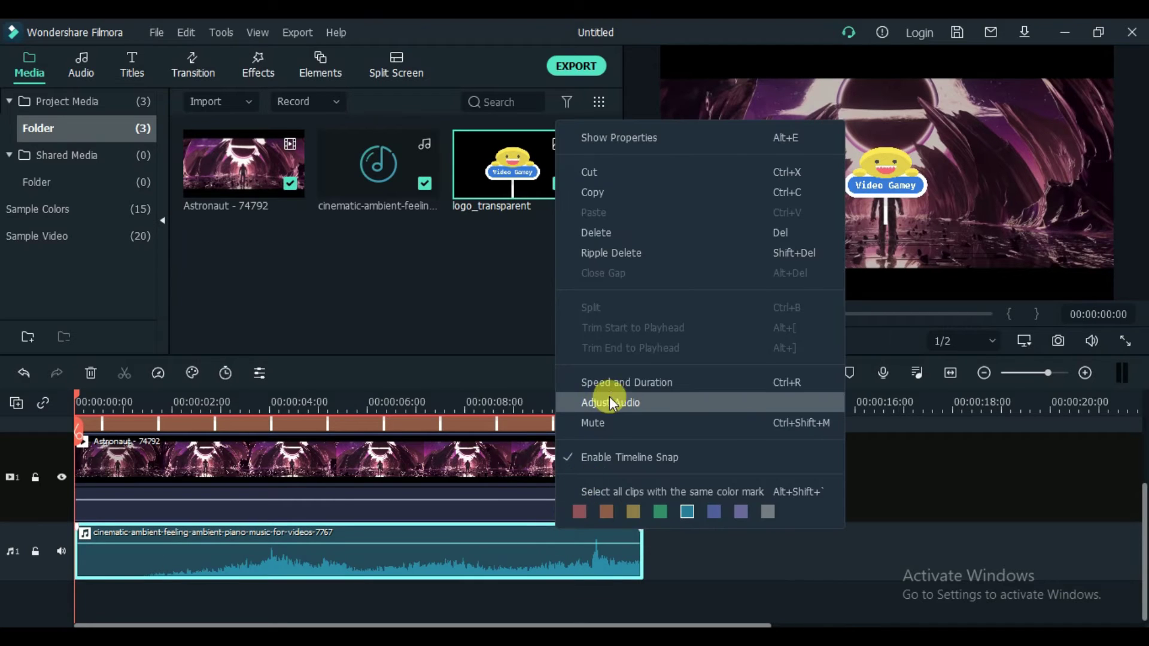
click(657, 401)
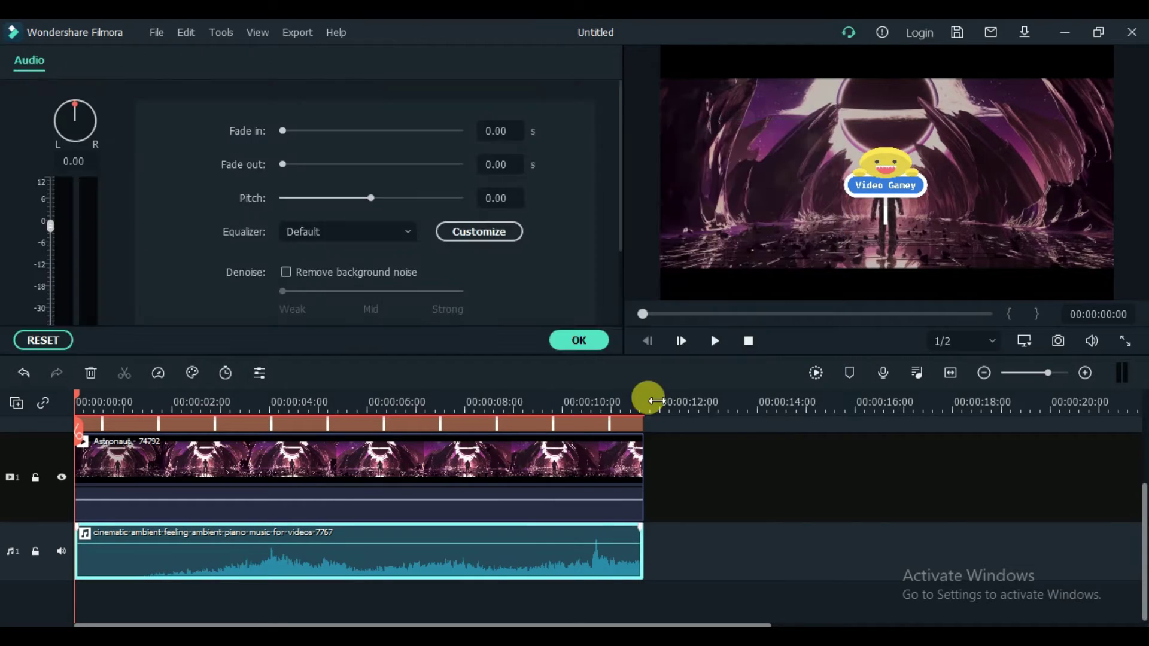
click(312, 164)
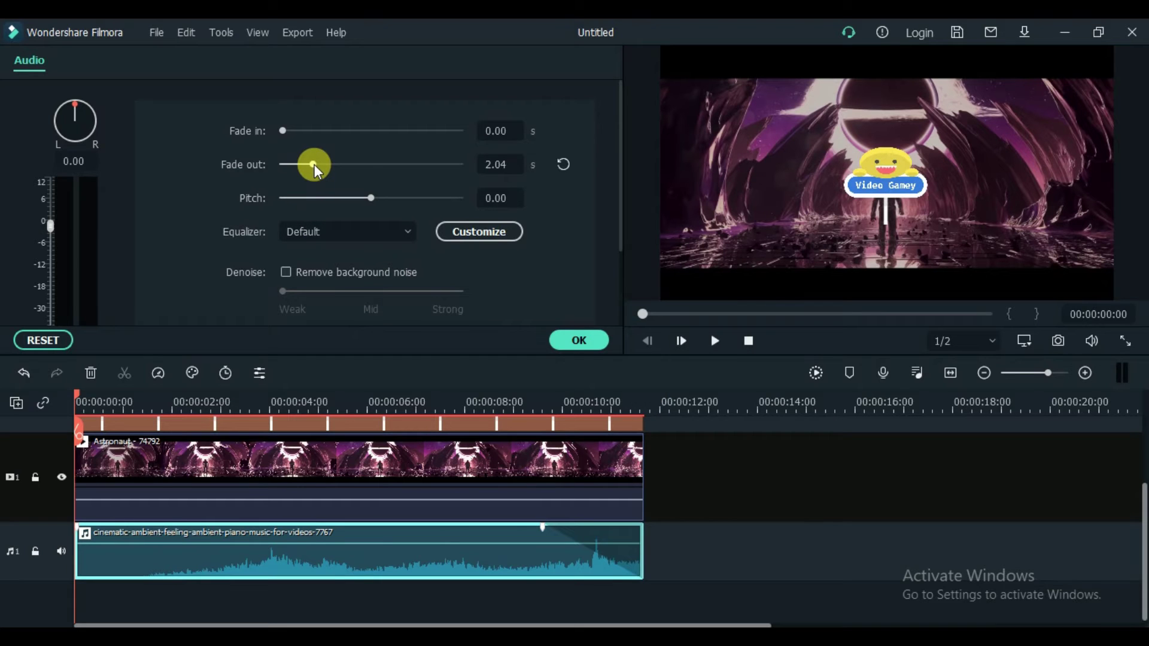
click(566, 340)
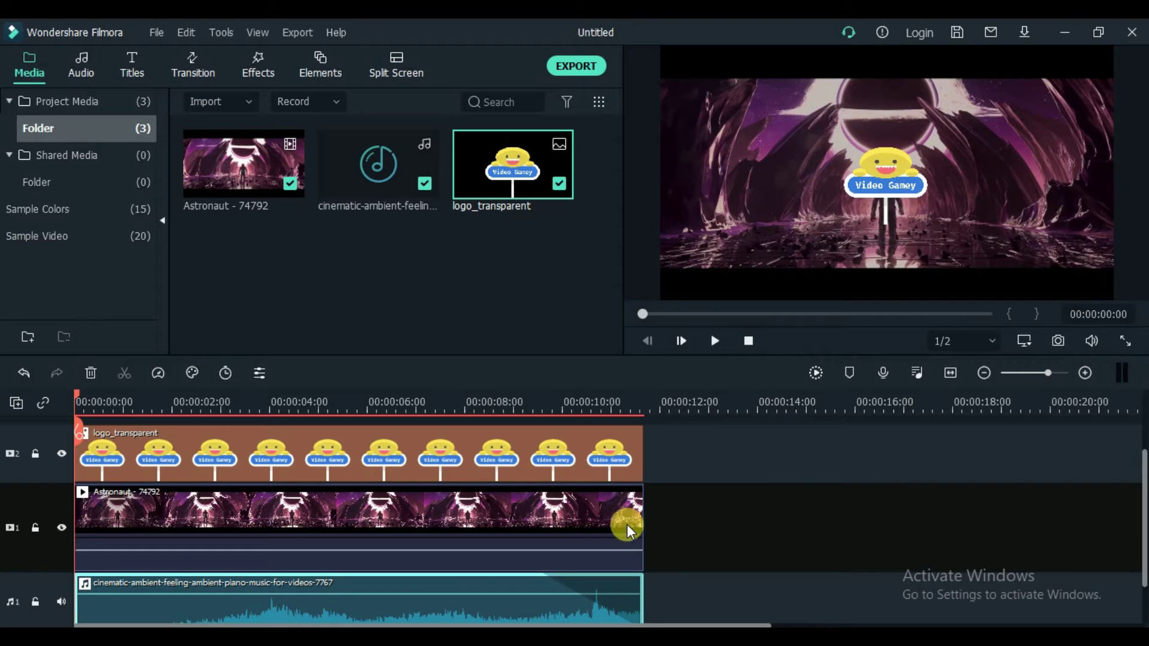
Step: Add a Dissolve transition to the end of the Astronaut clip and another to the end of the logo_transparent clip
click(623, 524)
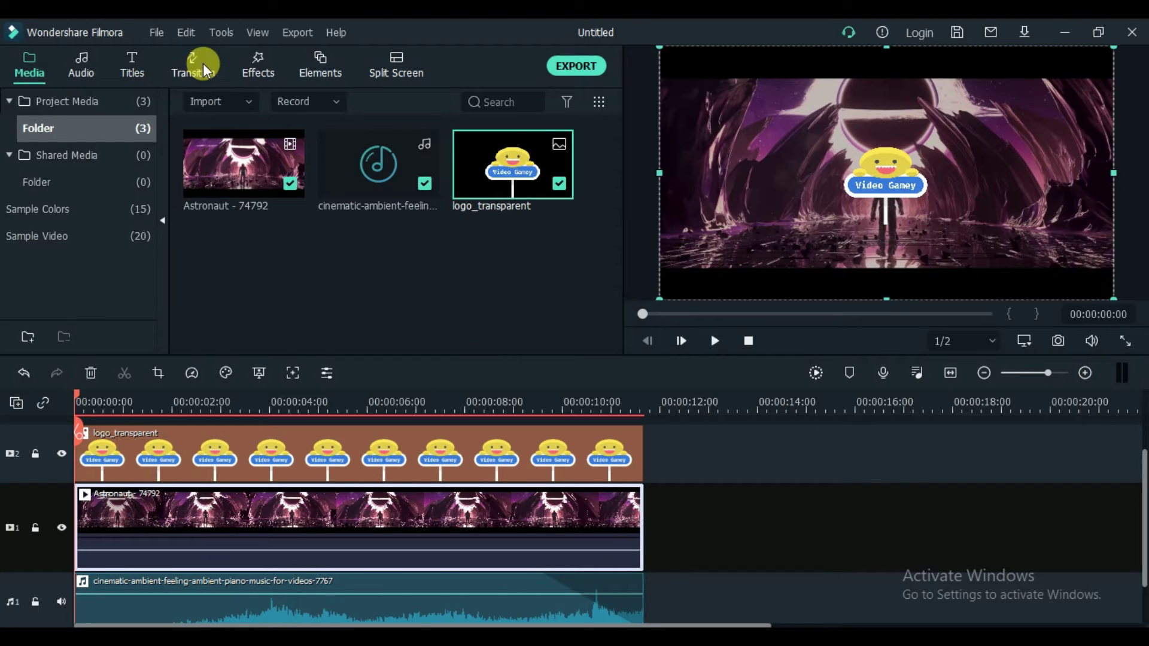
click(187, 70)
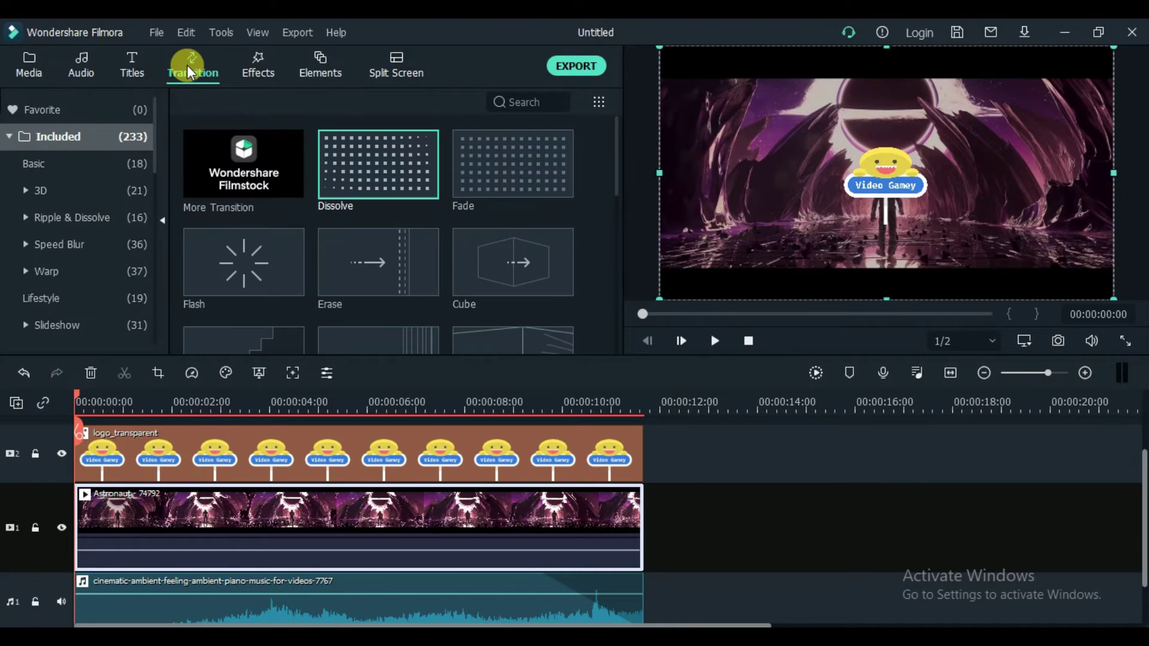
mouse_move(367, 171)
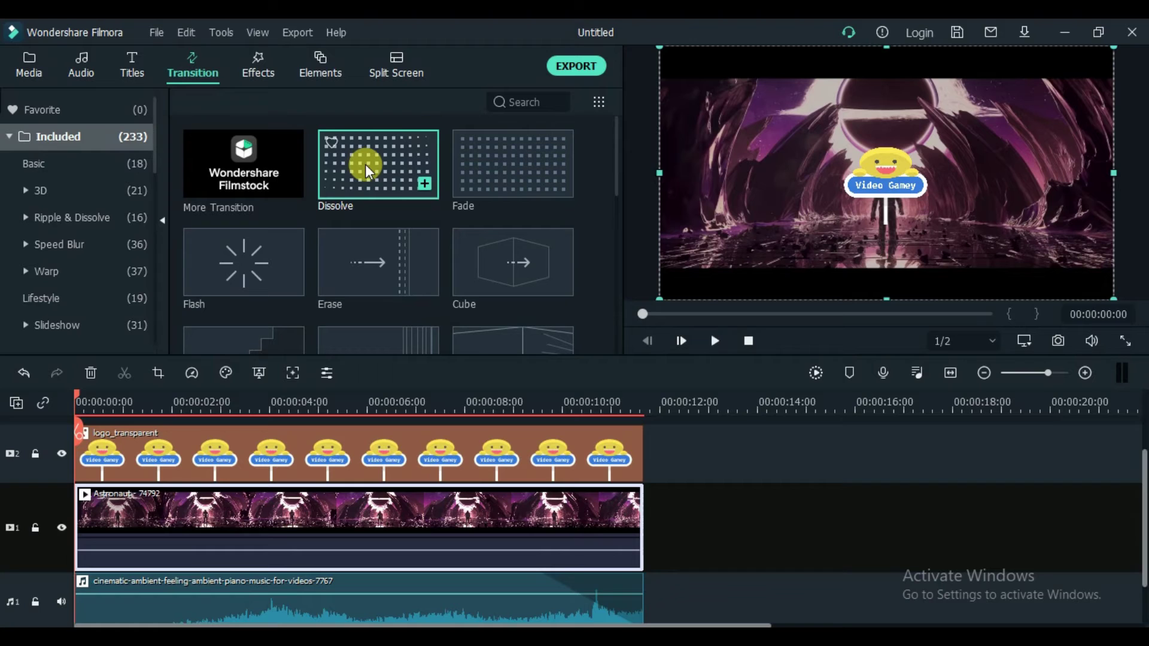
drag(367, 170, 609, 526)
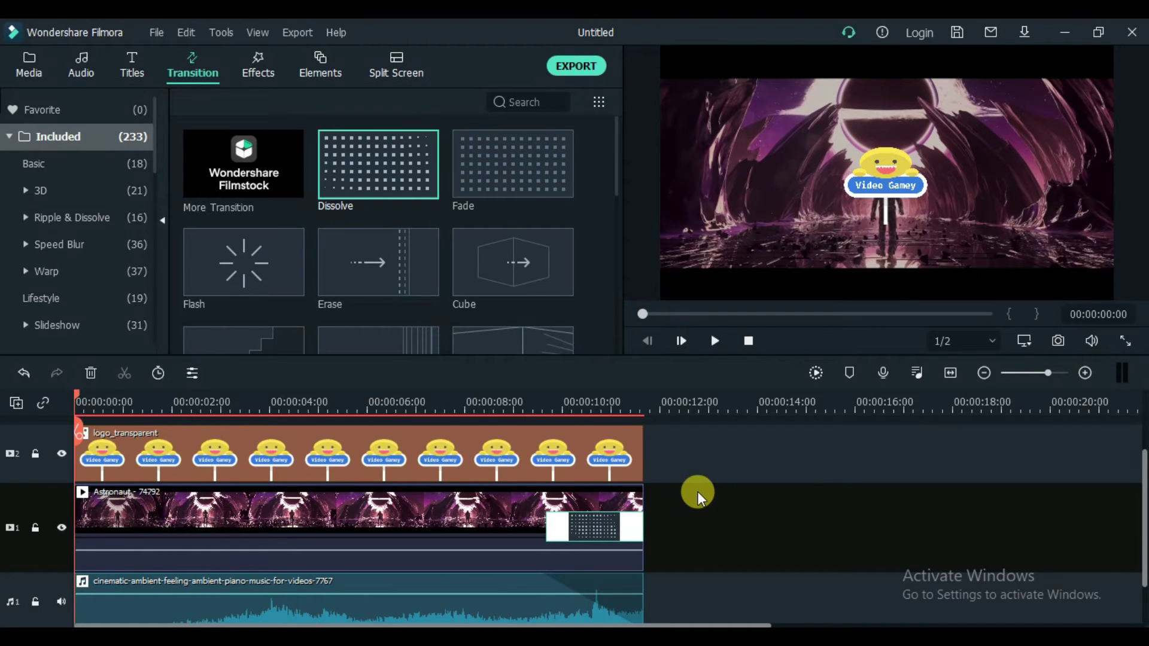
drag(377, 174, 592, 456)
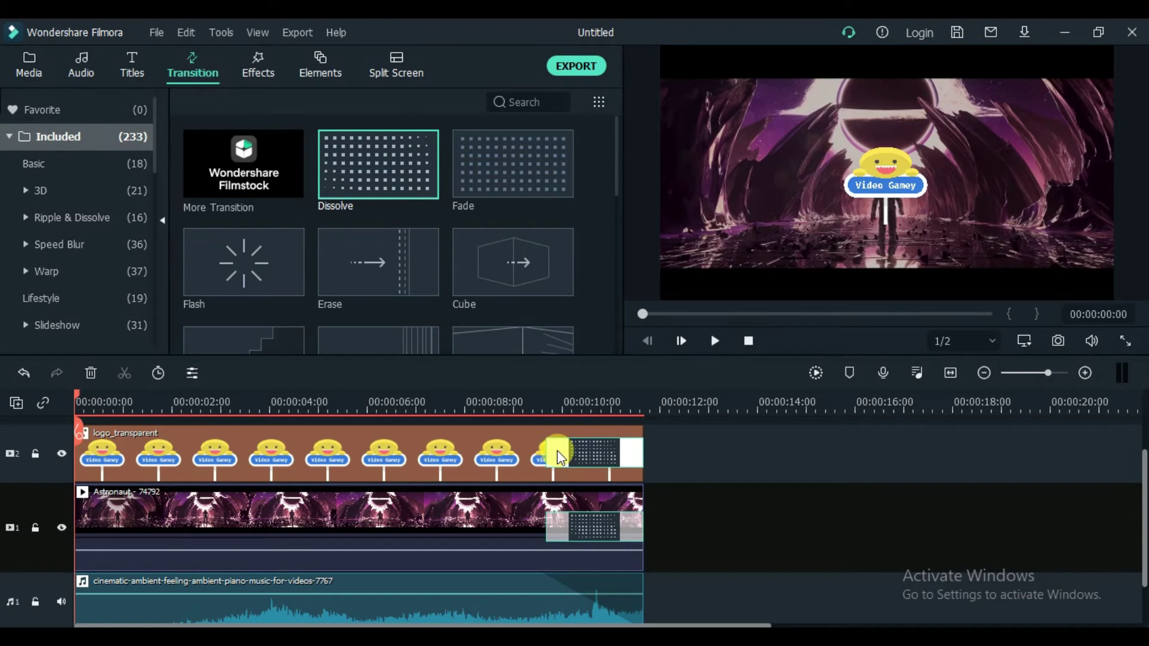
Step: Shorten the logo clip's Dissolve to about 1 s and lengthen the Astronaut clip's Dissolve to about 2.5 s
drag(548, 450, 594, 450)
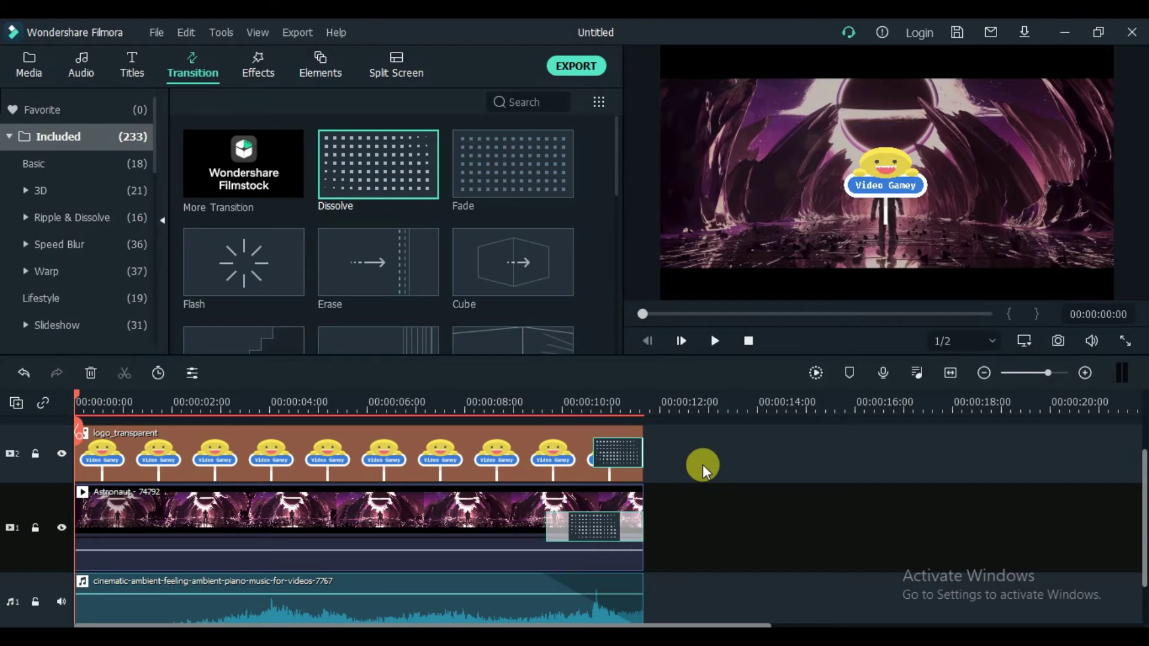
click(593, 527)
drag(545, 527, 520, 527)
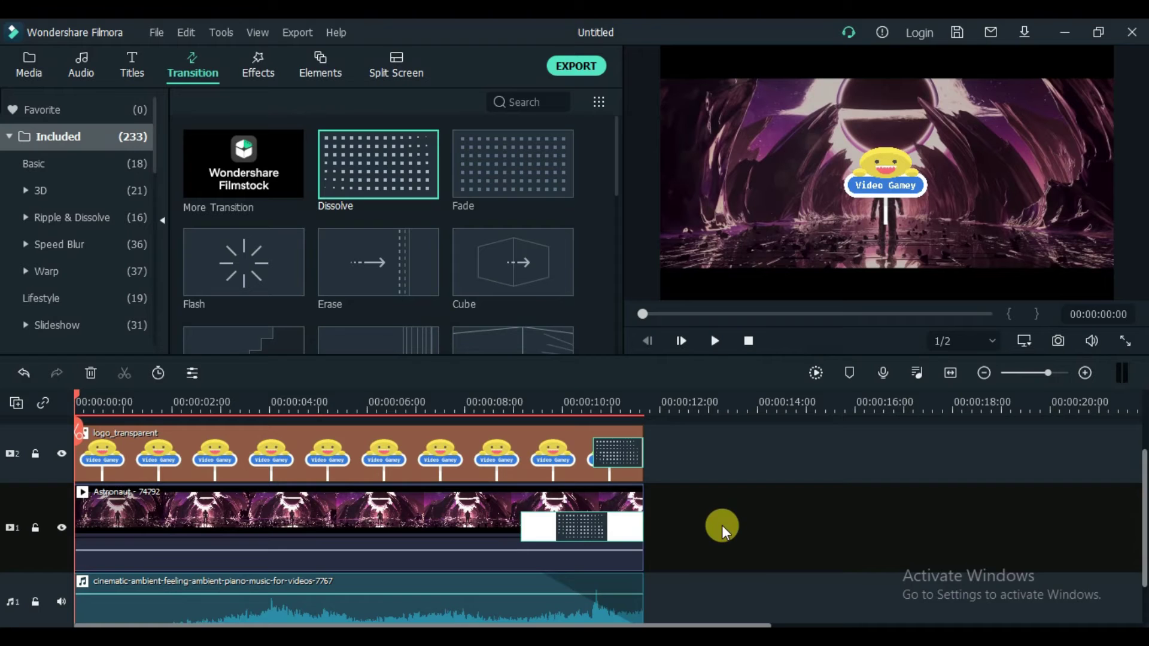
Step: Open the custom animation settings of the logo_transparent clip and add a keyframe at 00:00:00:02
click(348, 432)
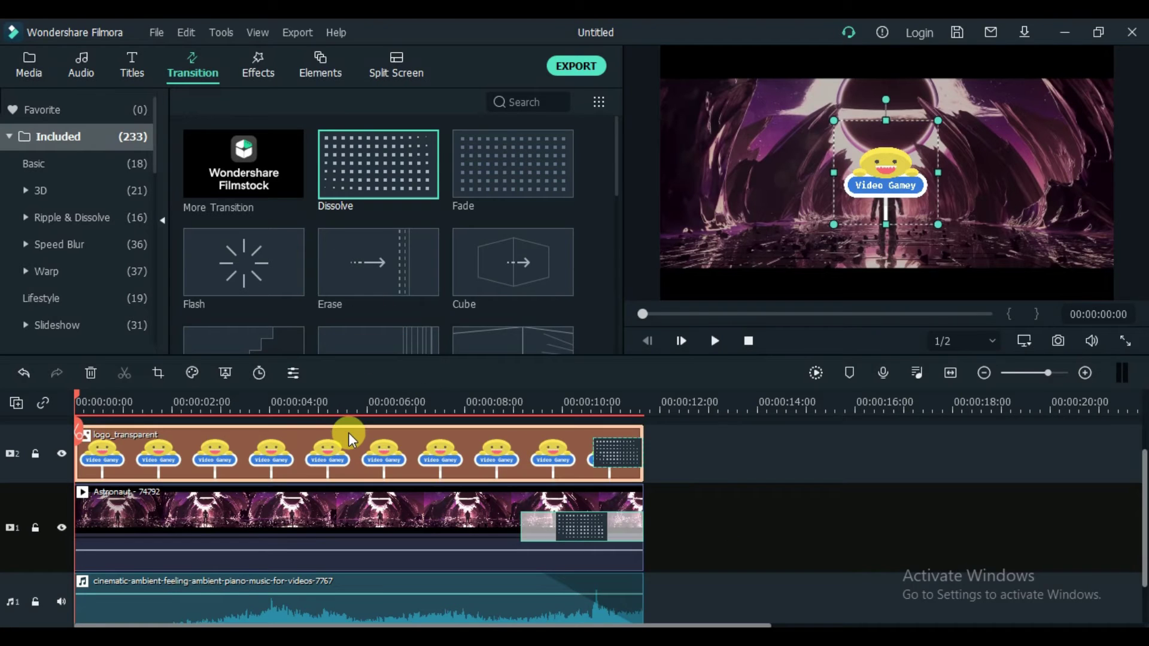
right_click(348, 433)
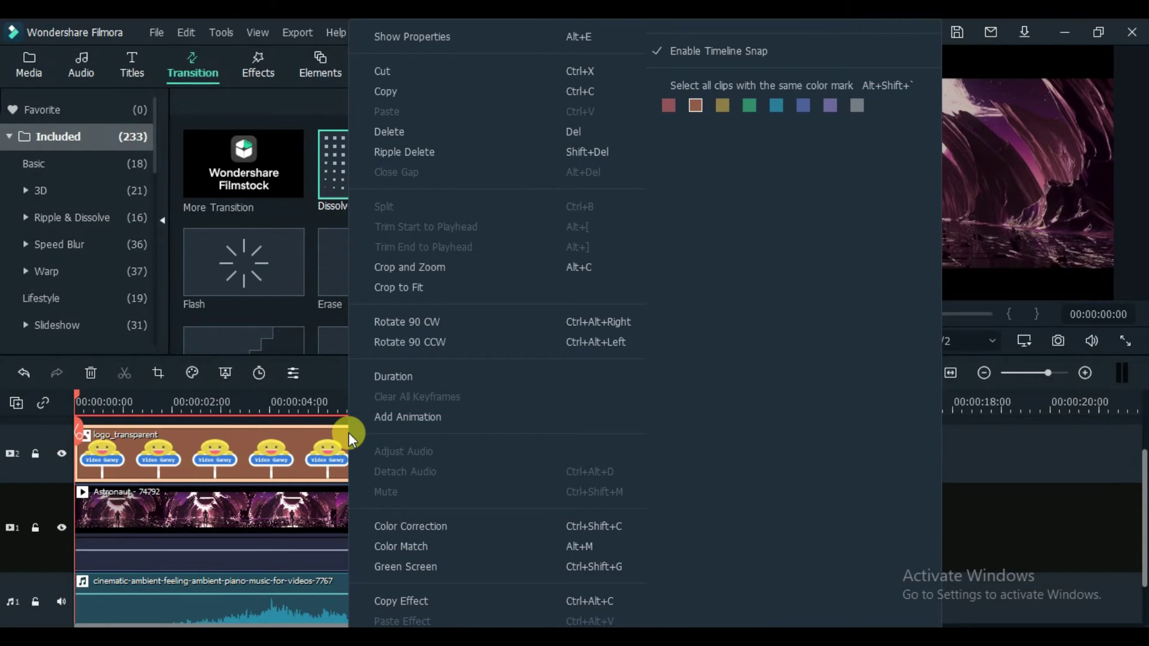
click(401, 415)
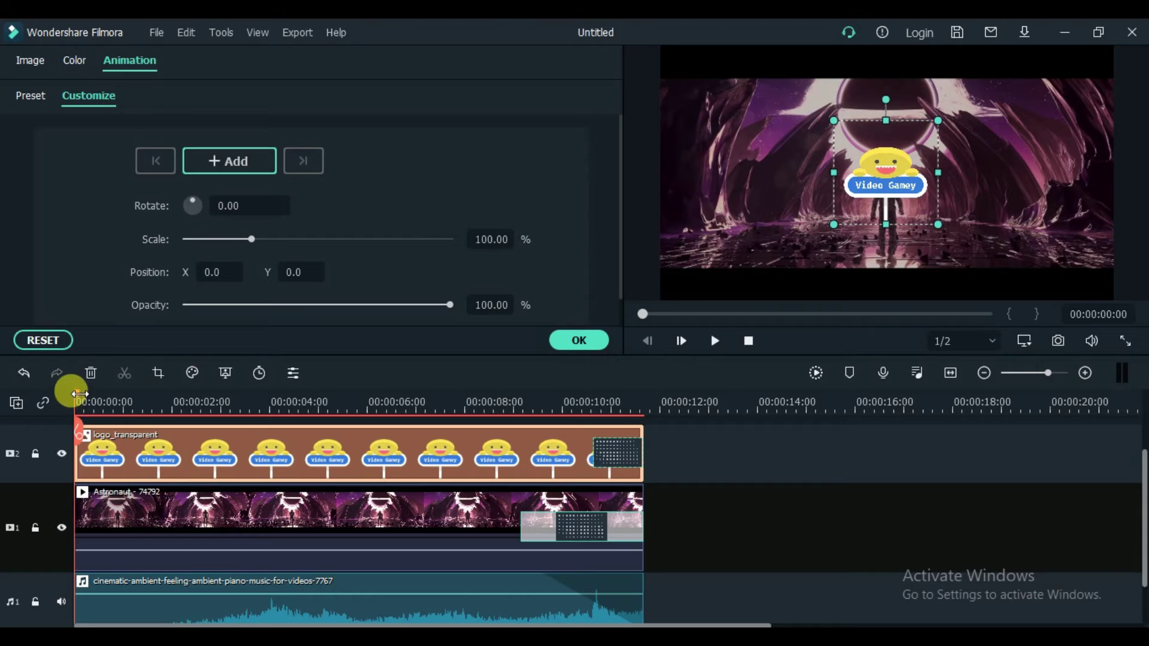
drag(102, 395, 79, 395)
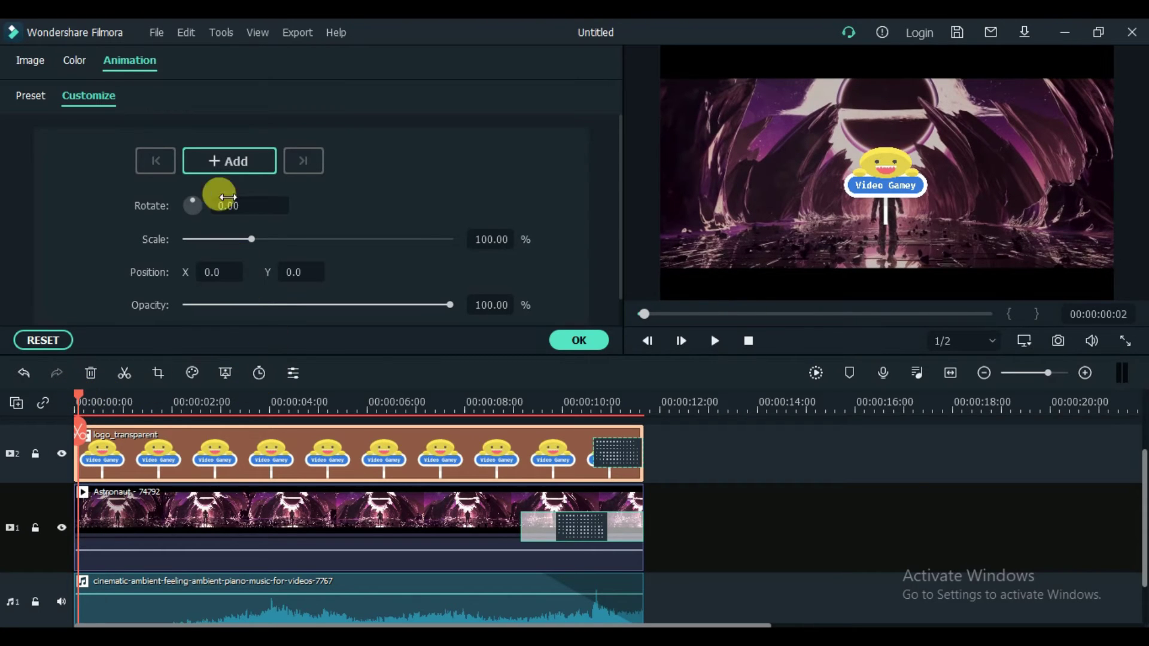
click(236, 160)
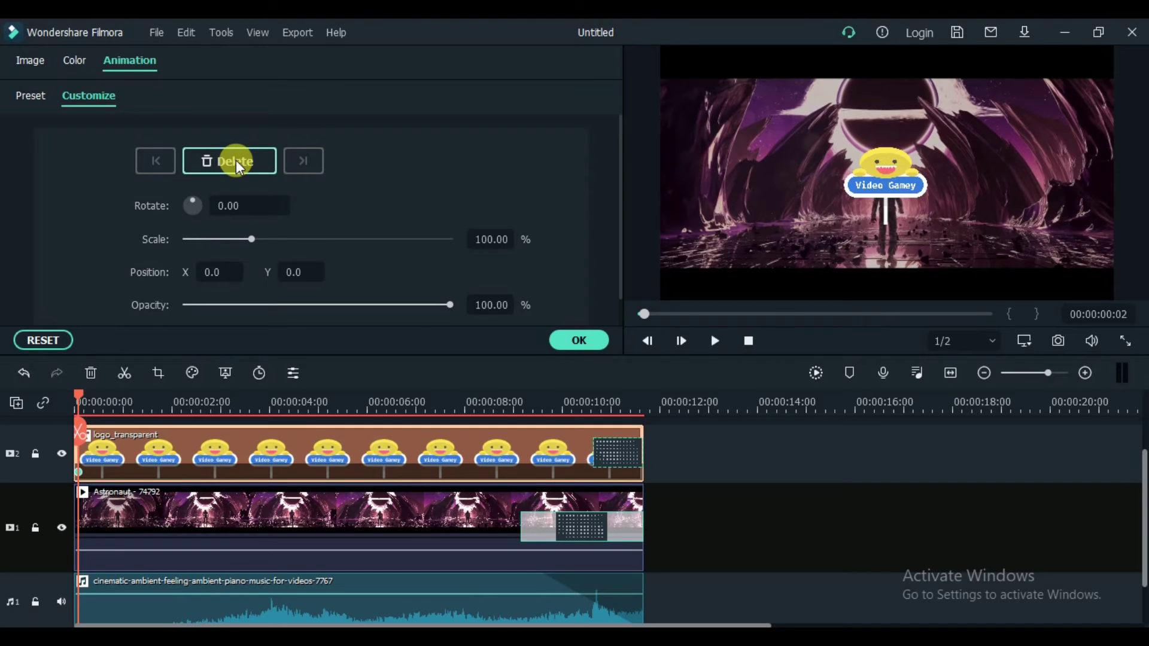
Step: In the logo's first keyframe, move the logo up to about Y 77.3 and set its opacity to 0%
drag(445, 303, 181, 299)
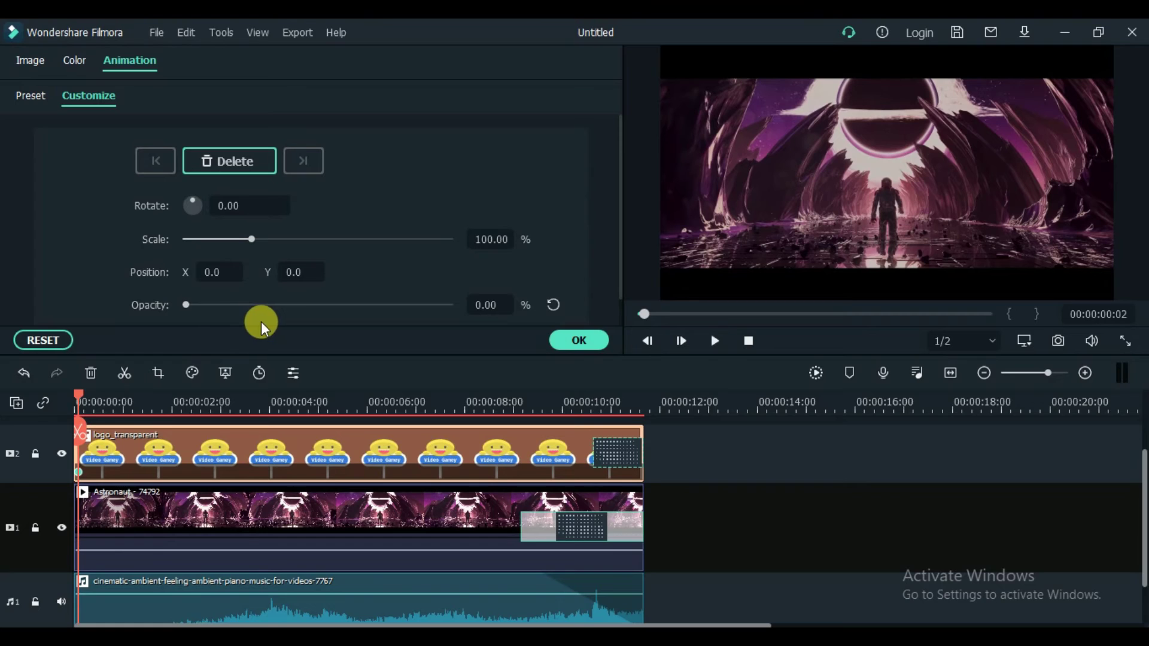
drag(184, 306, 474, 301)
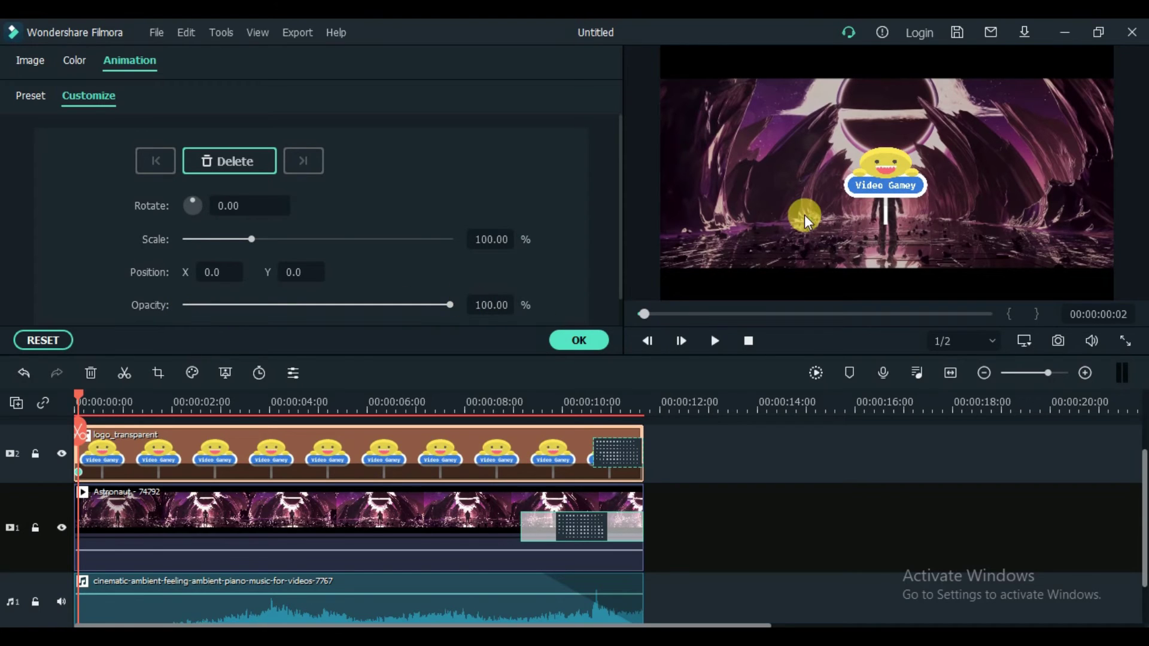
drag(889, 186, 886, 120)
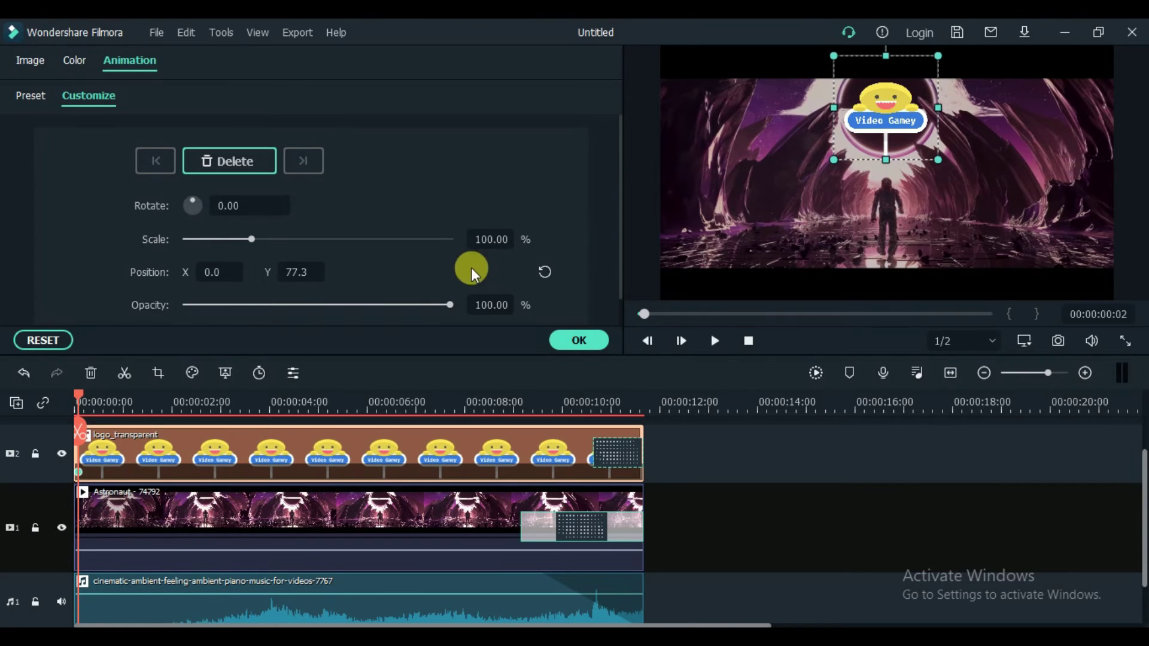
drag(451, 304, 189, 307)
Step: Create a second logo keyframe at 00:00:08:08 with 100% opacity and apply the animation
click(90, 425)
click(77, 400)
drag(76, 396, 480, 386)
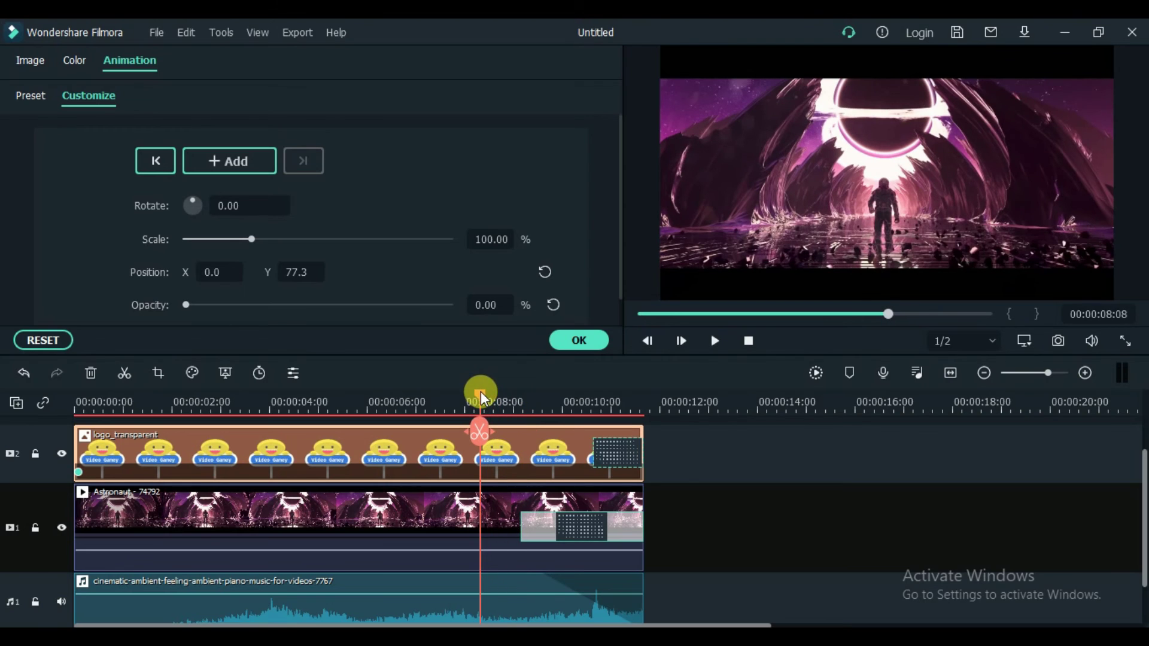
drag(187, 303, 465, 307)
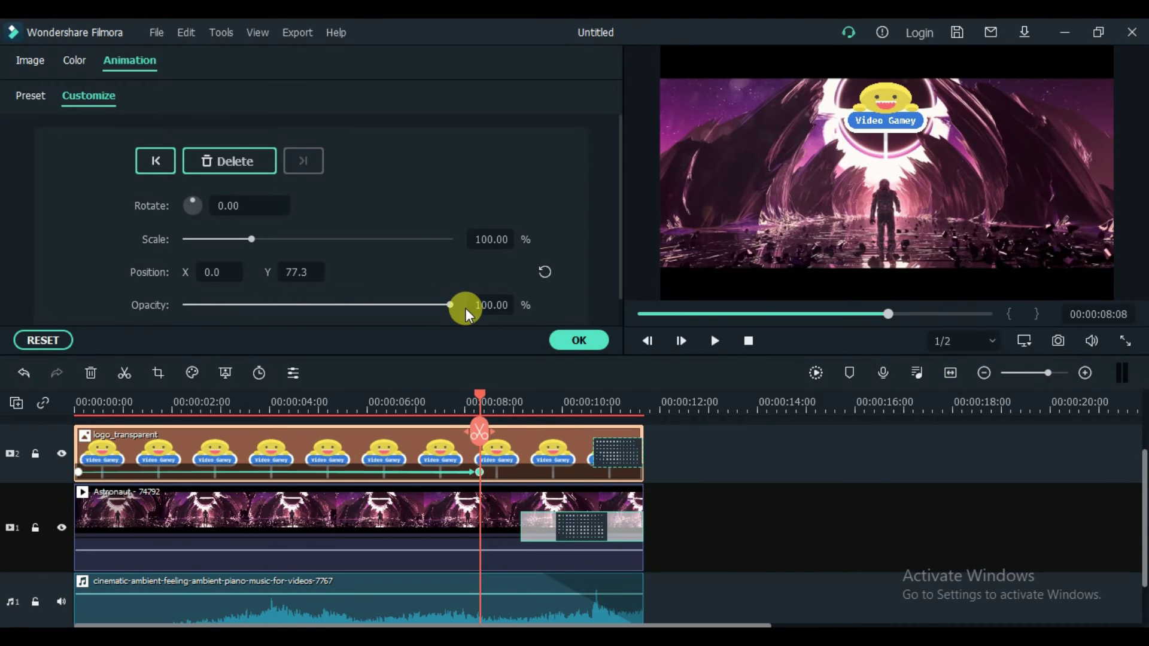
click(479, 473)
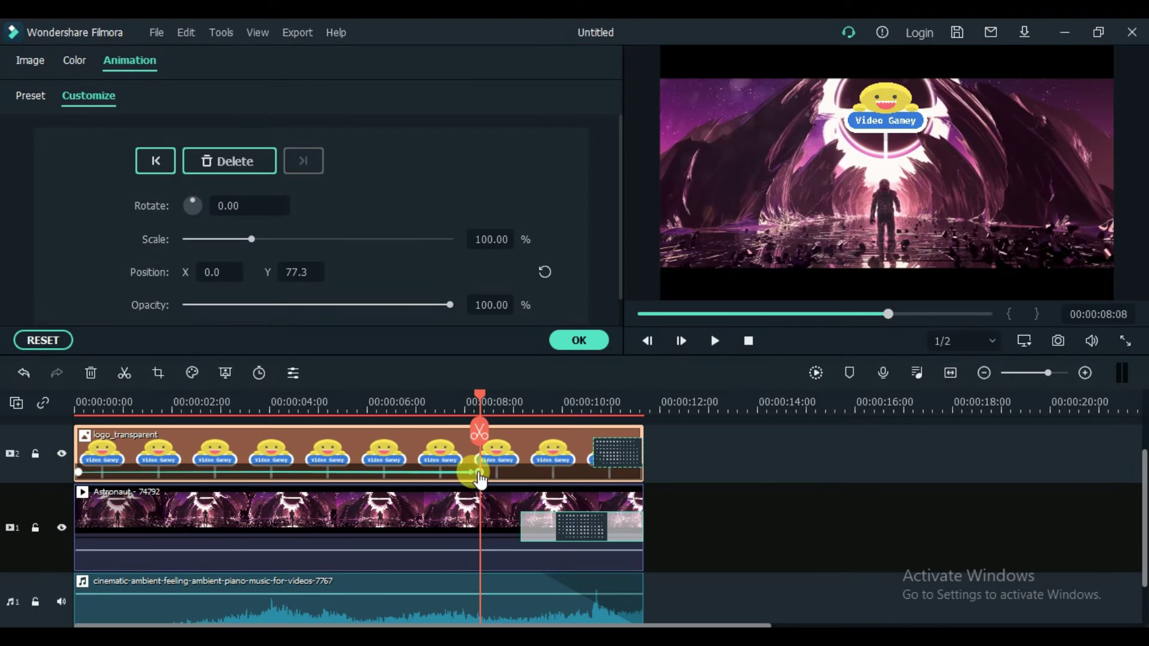
click(584, 343)
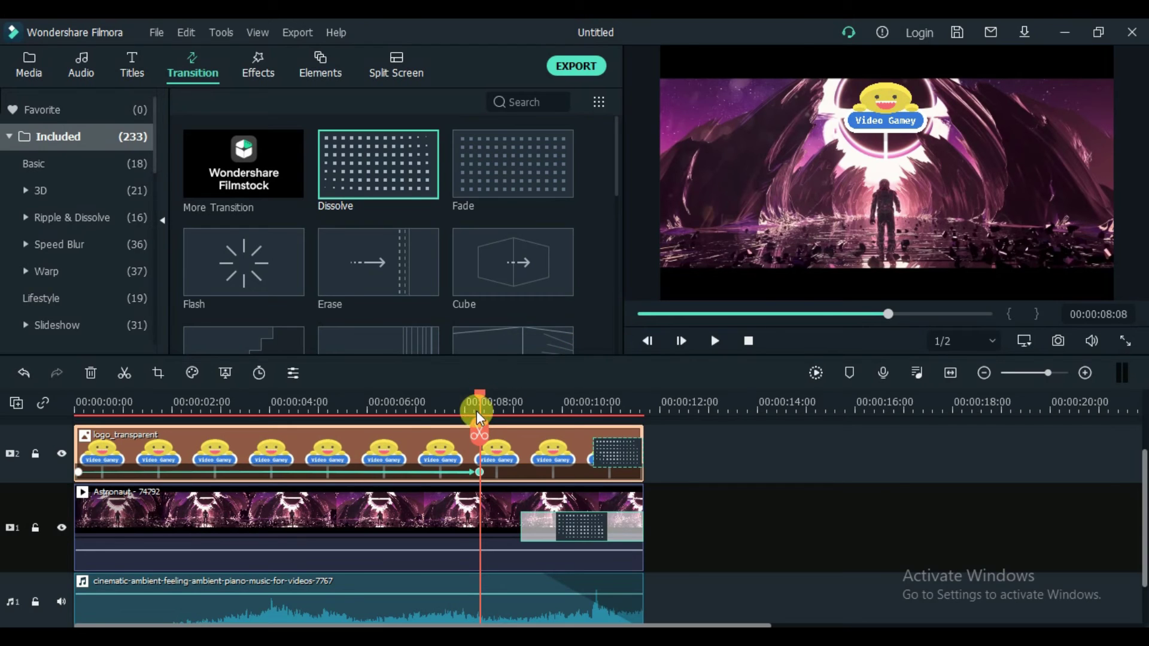
Step: At the 00:00:08:08 keyframe, move the logo down to about X 1.0, Y -1.0, and play the intro from the start
double_click(435, 443)
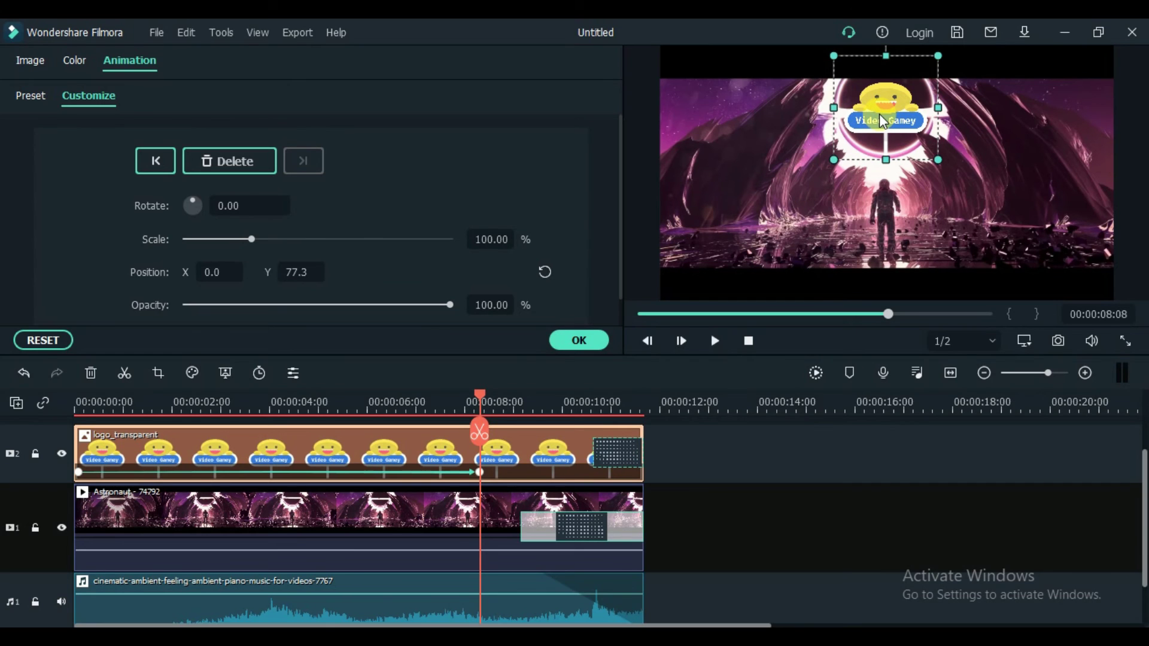
drag(879, 116, 884, 188)
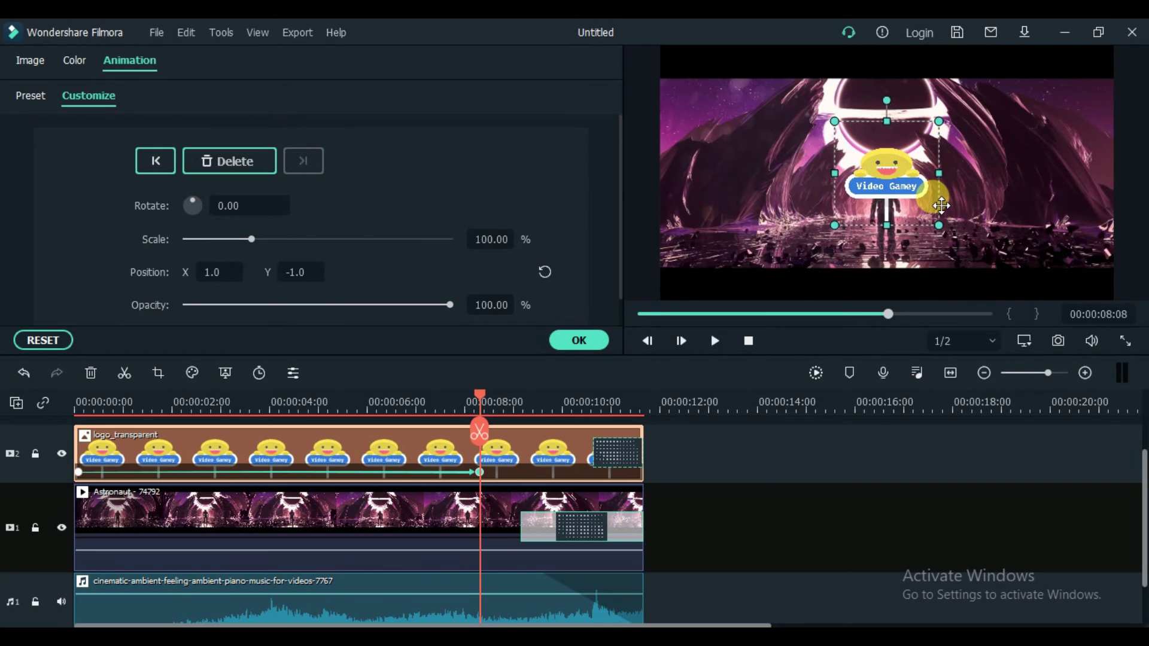
drag(482, 396, 3, 406)
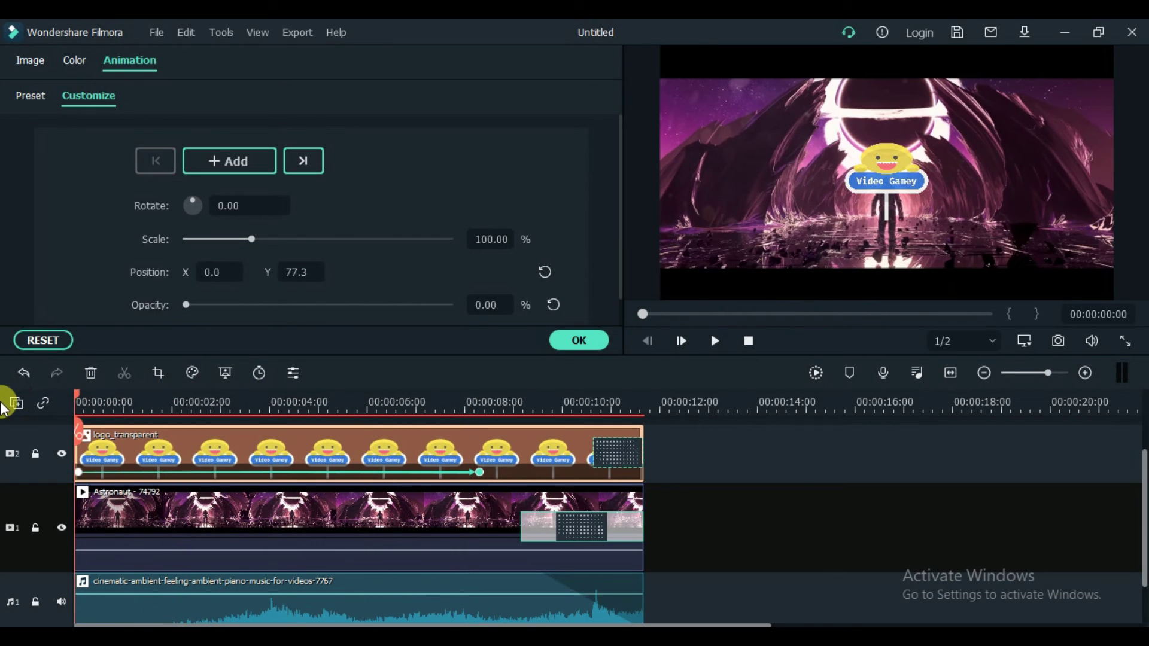
click(715, 341)
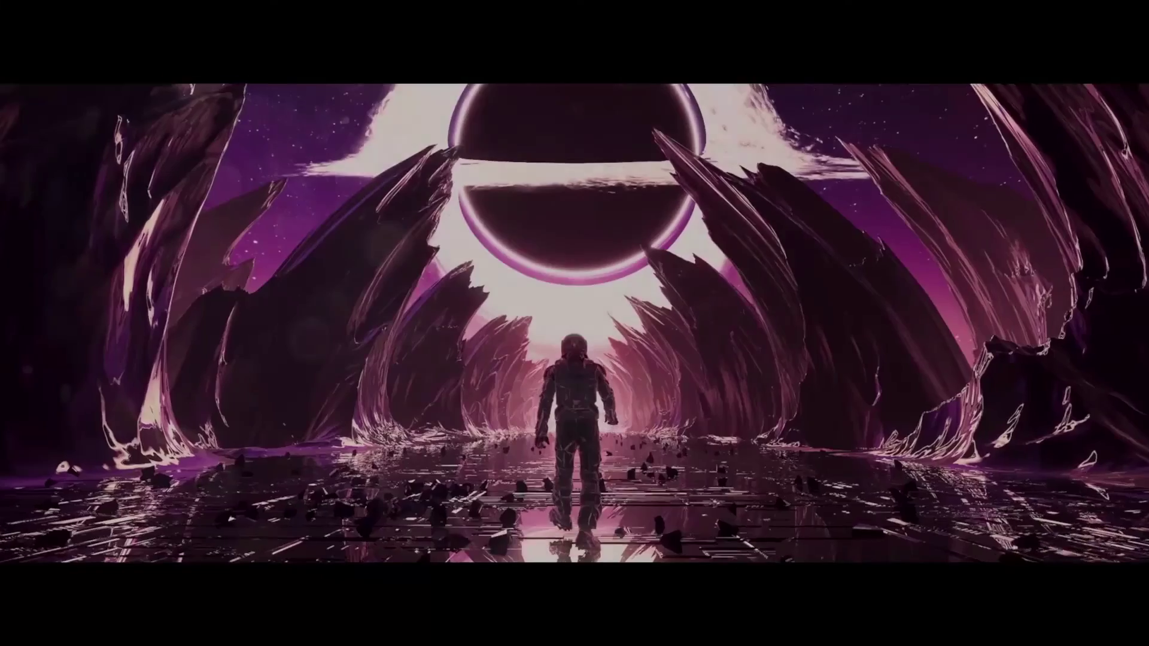